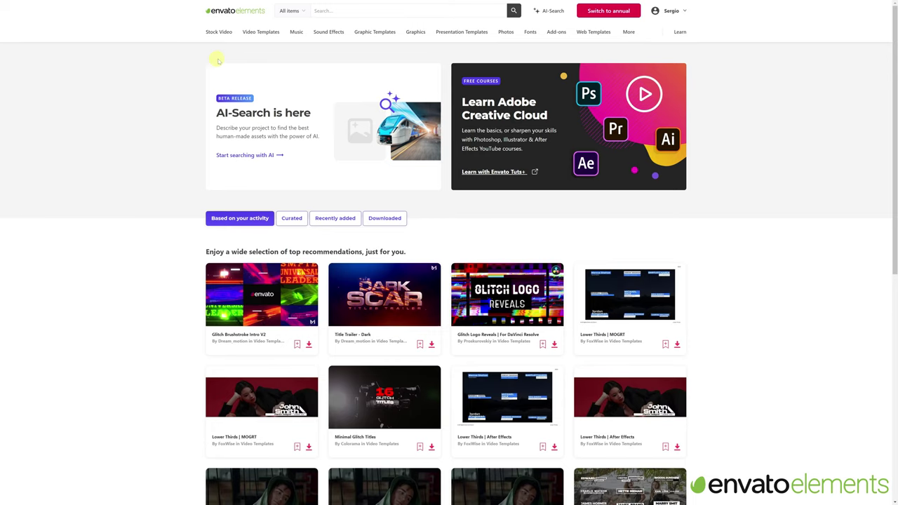
Open Envato Elements' Video Templates listing and scroll down toward the colorful titles template
click(258, 36)
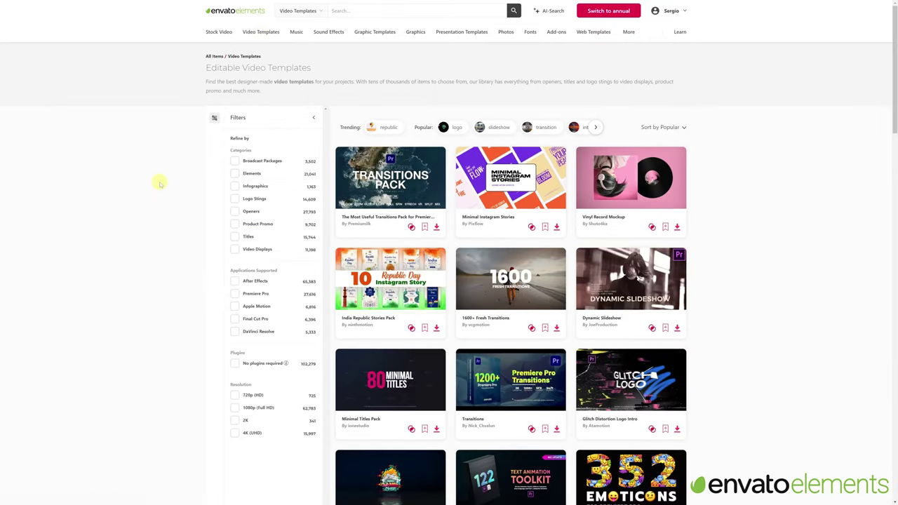
scroll(160, 184, down, 5)
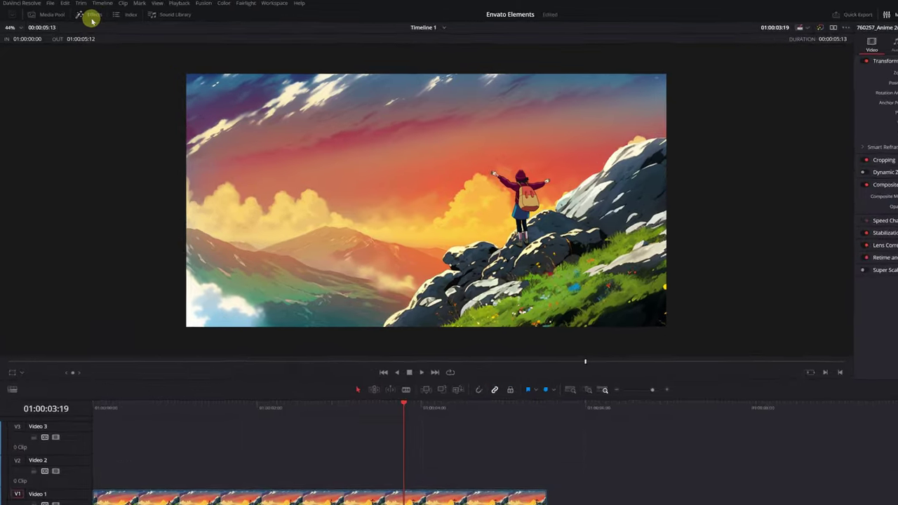
Show the Titles effects and preview Gradient Title 01, 03, 04, 13, 17 and 18
click(79, 14)
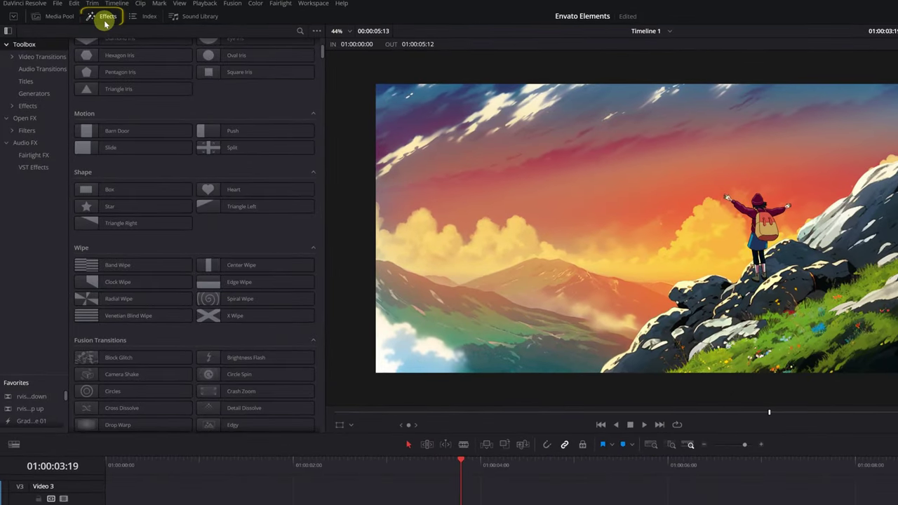
click(26, 83)
click(199, 149)
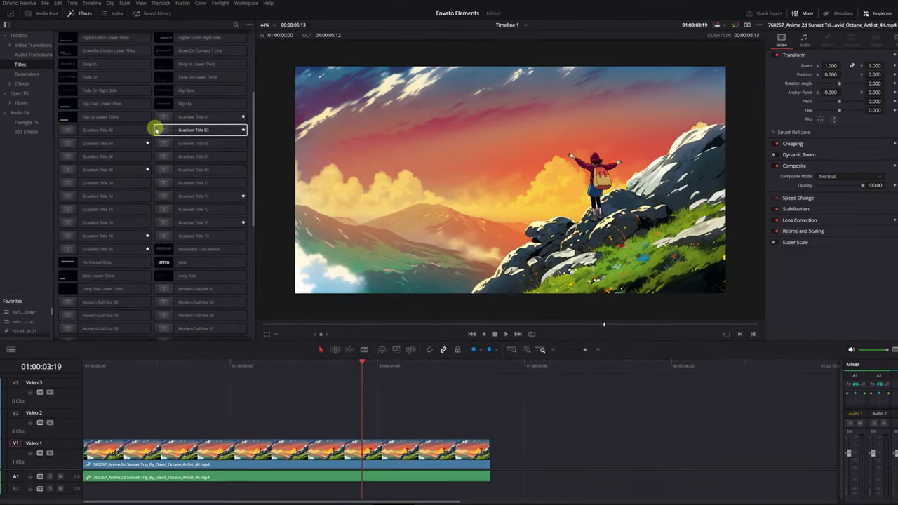
click(204, 145)
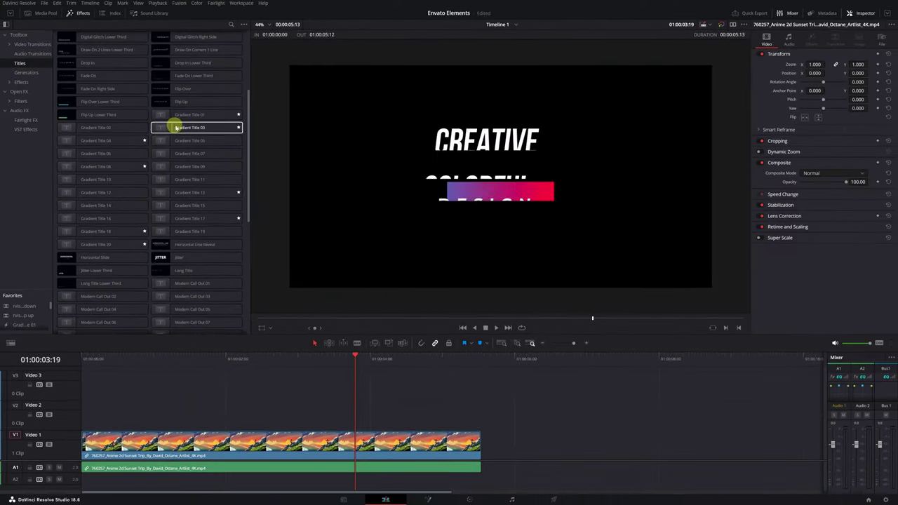
click(119, 140)
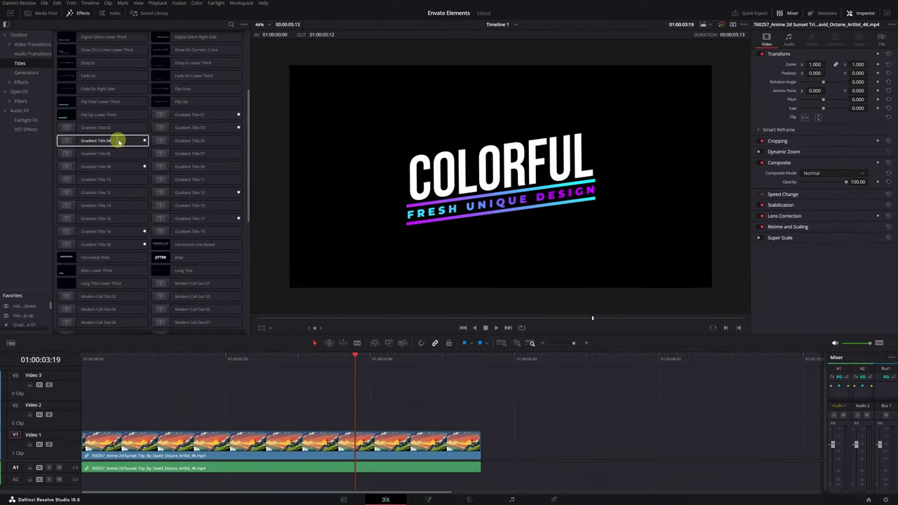
click(158, 194)
click(160, 217)
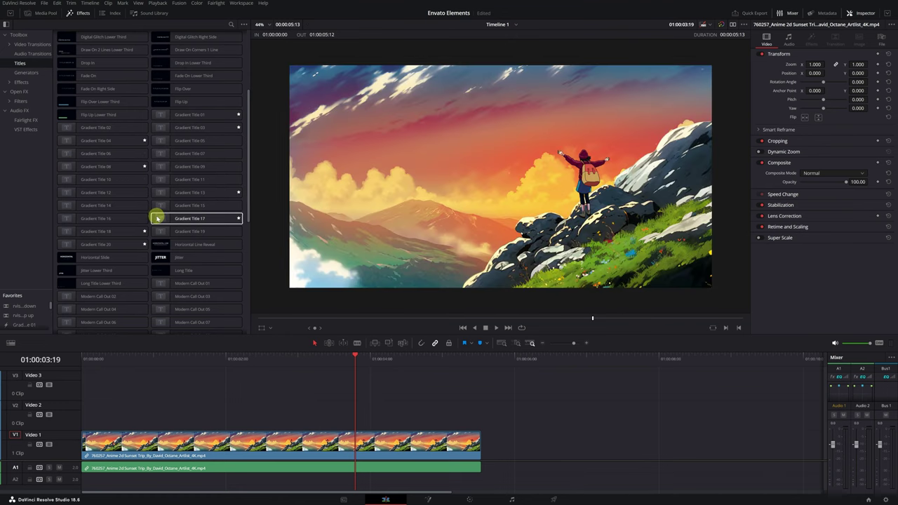
click(64, 231)
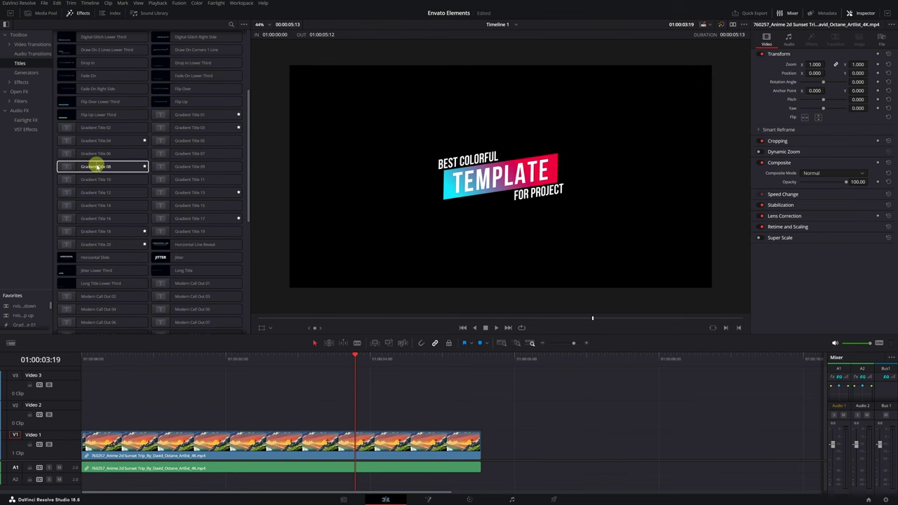
Place Gradient Title 08 on Video 2 above the sunset clip and slide it earlier
drag(98, 166, 212, 413)
click(354, 411)
drag(368, 415, 280, 418)
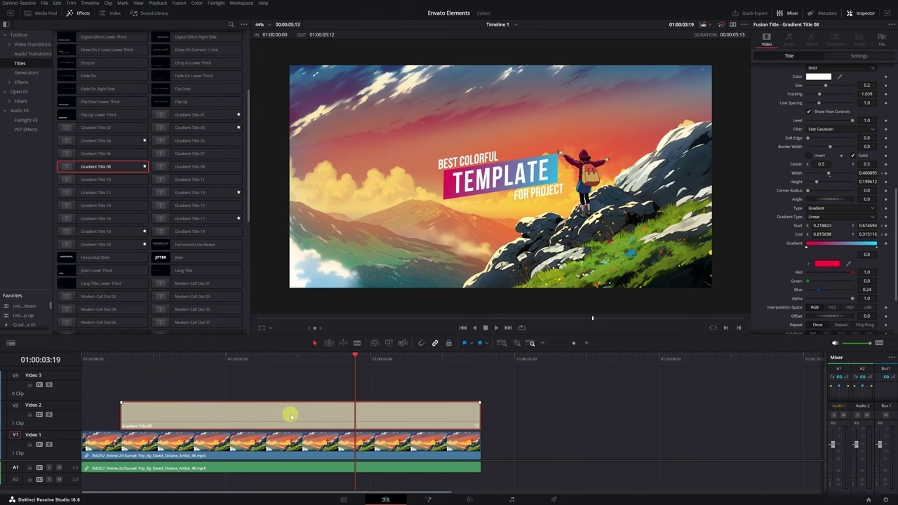
Set the title's Zoom to 1.37 and Position to -888, 382 in the upper left
click(864, 56)
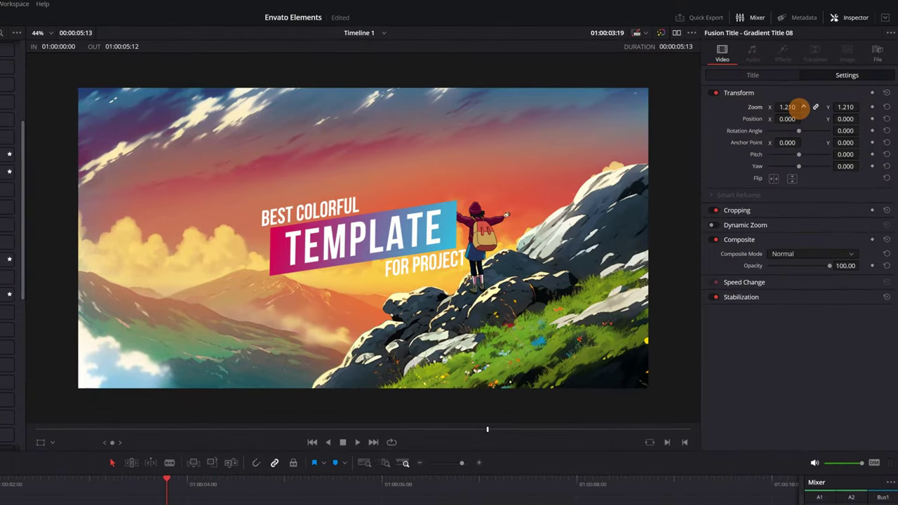
drag(803, 107, 370, 125)
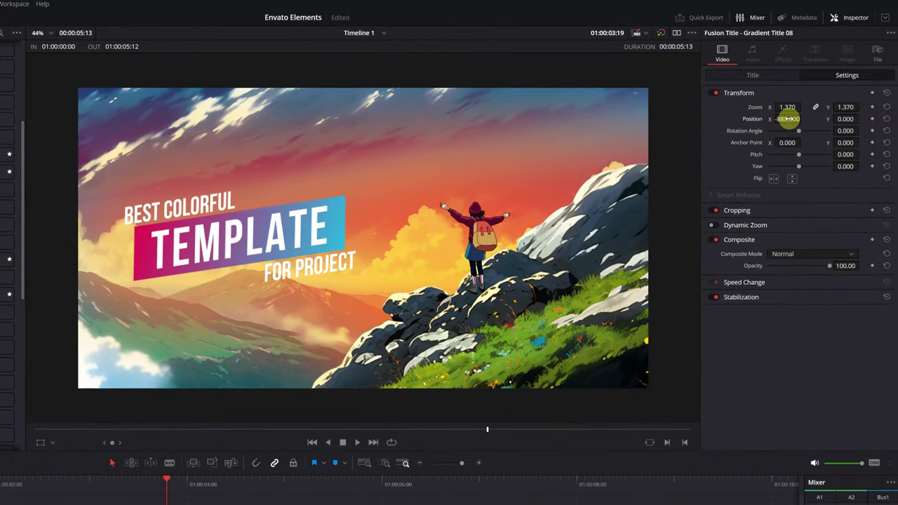
mouse_move(839, 117)
mouse_down()
mouse_move(863, 116)
mouse_move(398, 340)
mouse_move(419, 337)
mouse_move(841, 119)
mouse_up()
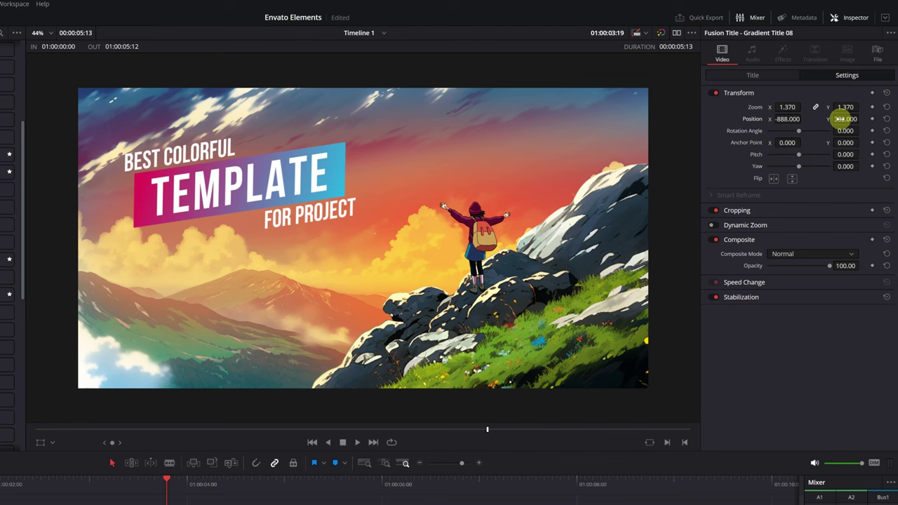
Retype the title's three text lines as DISCOVER NEW, HORIZONS and TODAY
click(752, 78)
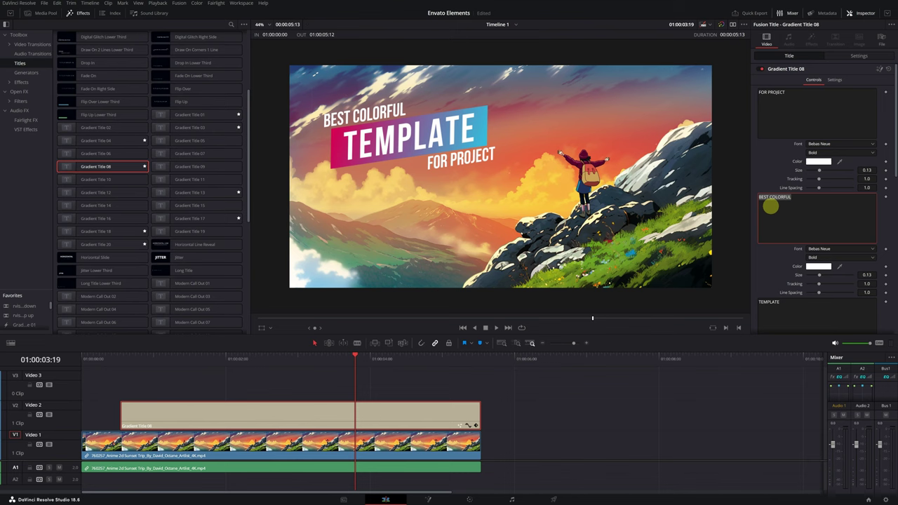
text(DISCOVER NEW)
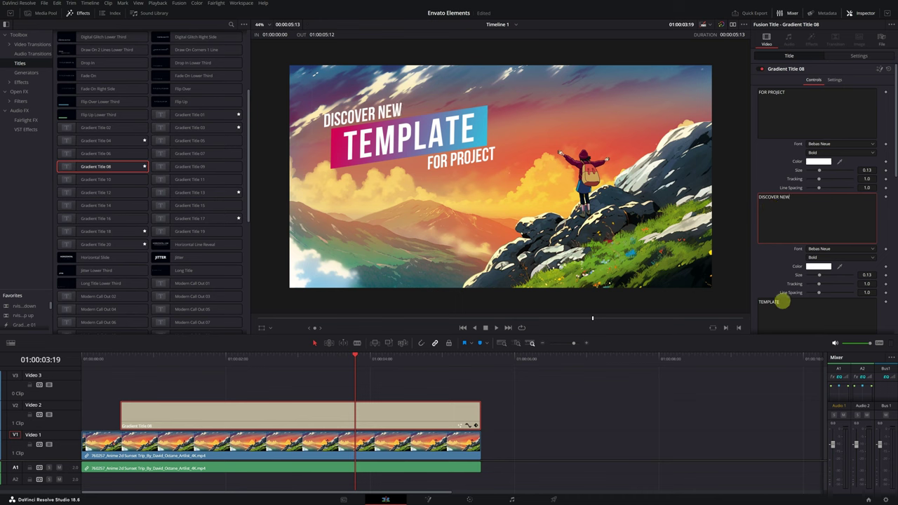
double_click(754, 303)
text(HORIZONS)
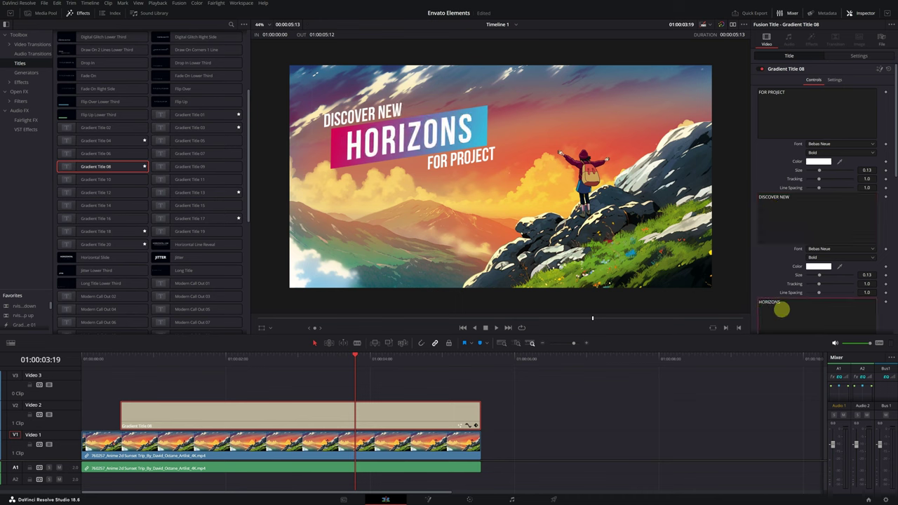
click(800, 94)
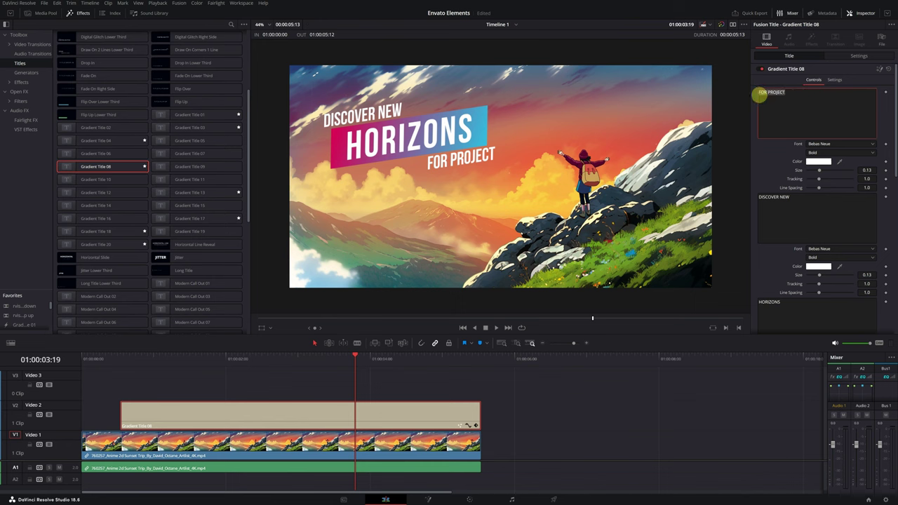
text(TODAY)
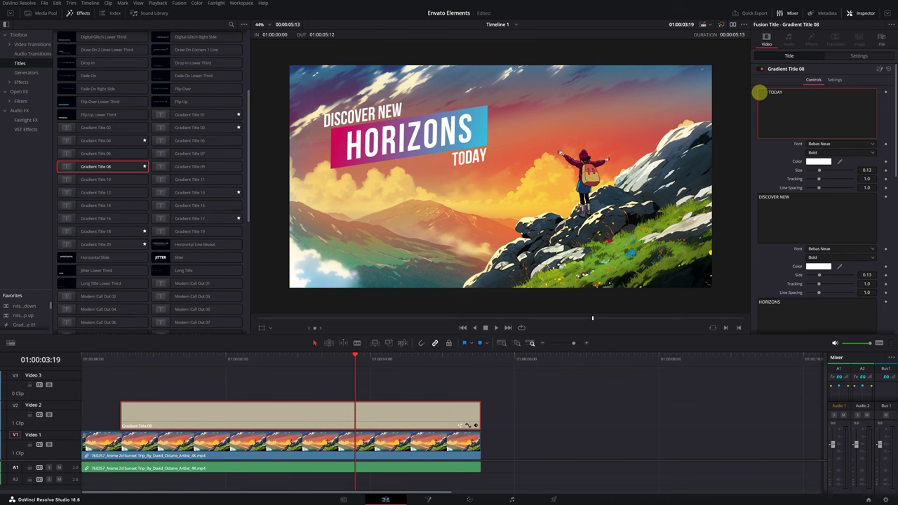
scroll(777, 167, down, 5)
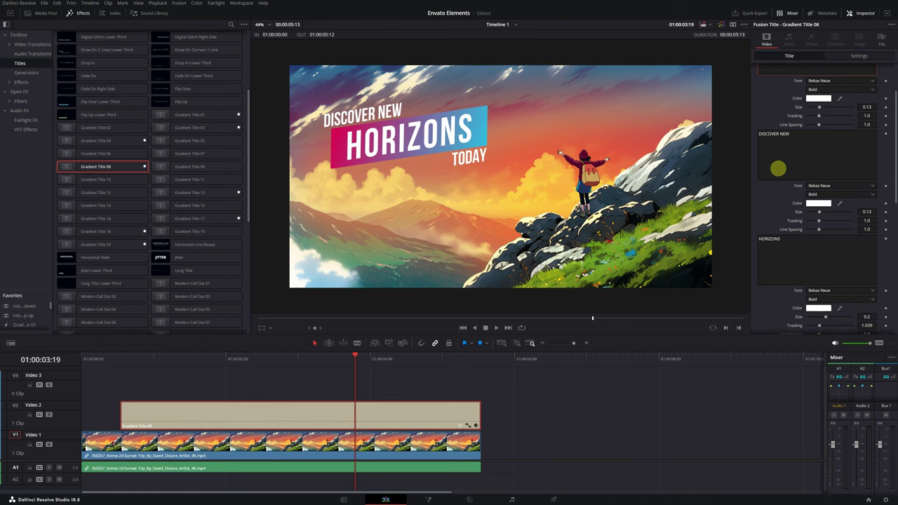
scroll(788, 228, down, 1)
click(863, 205)
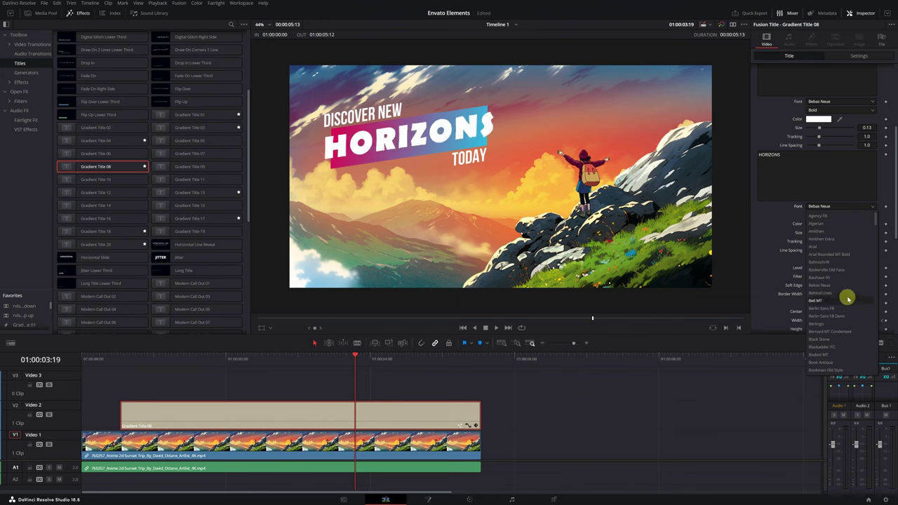
click(831, 285)
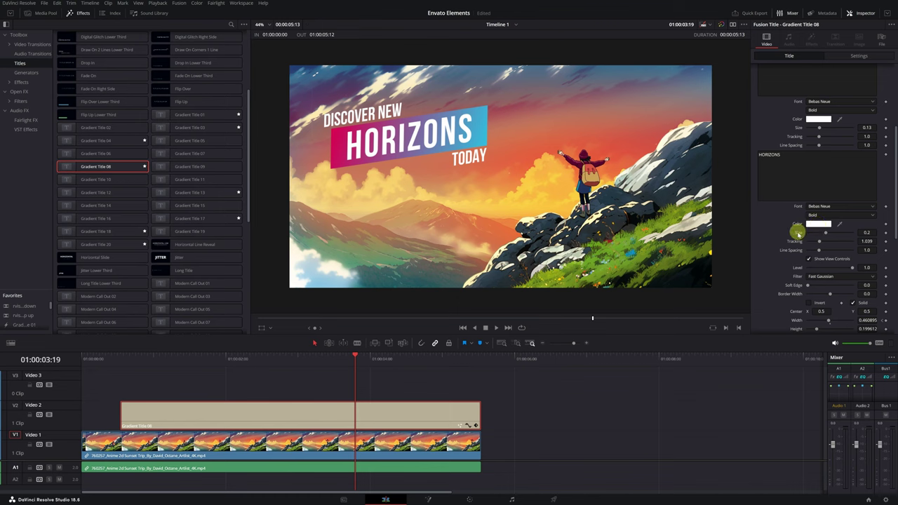
scroll(772, 243, down, 8)
click(89, 359)
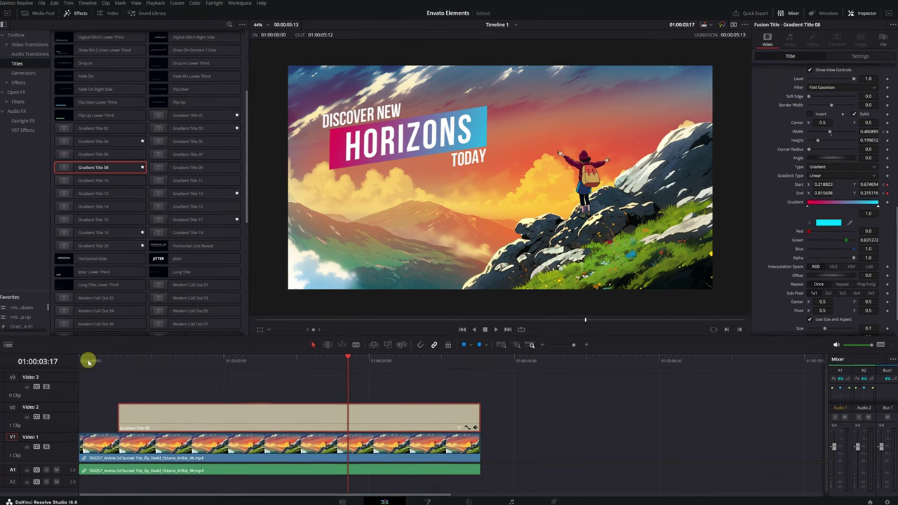
key(space)
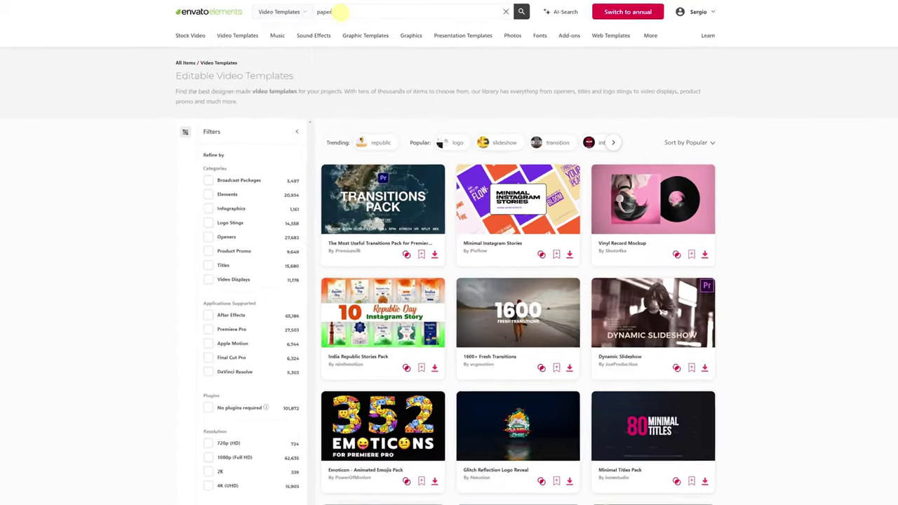
Search Envato Elements for 'paper transition', then 'logo glitch', and open a Glitch Logo template
text(transition)
key(Return)
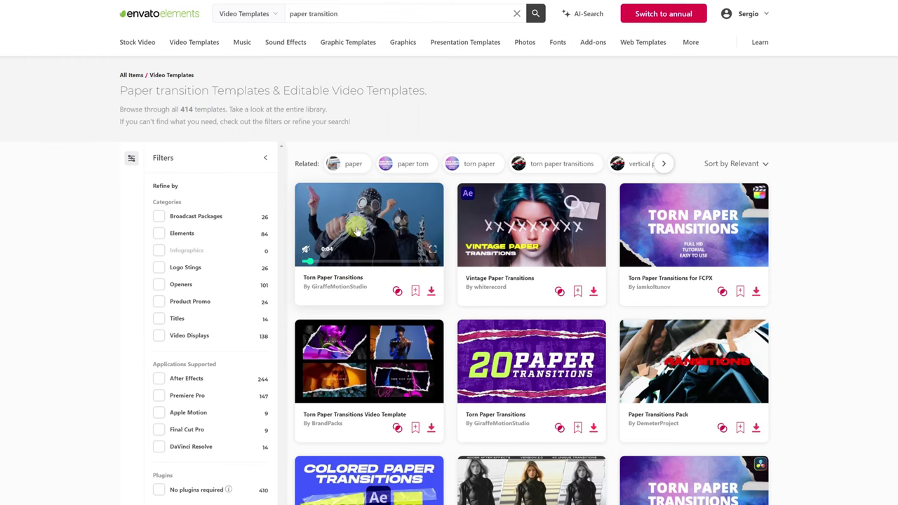
click(340, 14)
key(ctrl+a)
key(BackSpace)
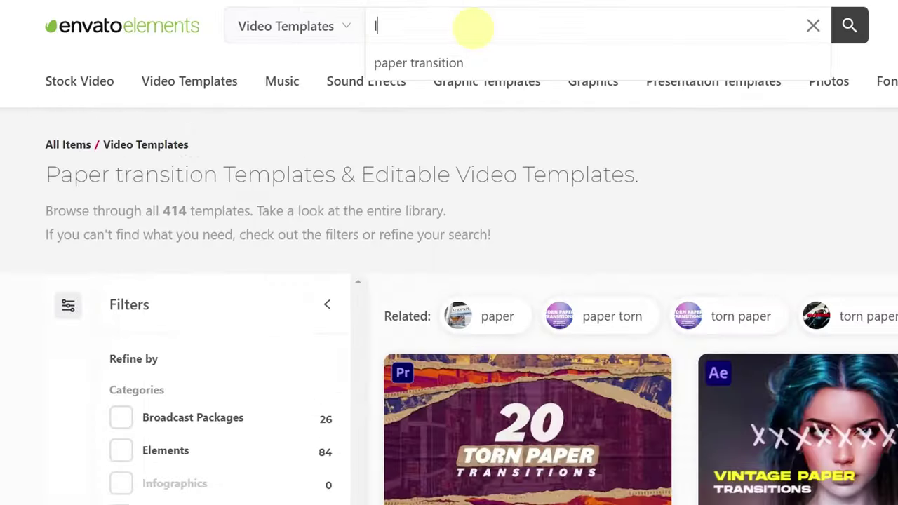
text(logo glitch)
key(Return)
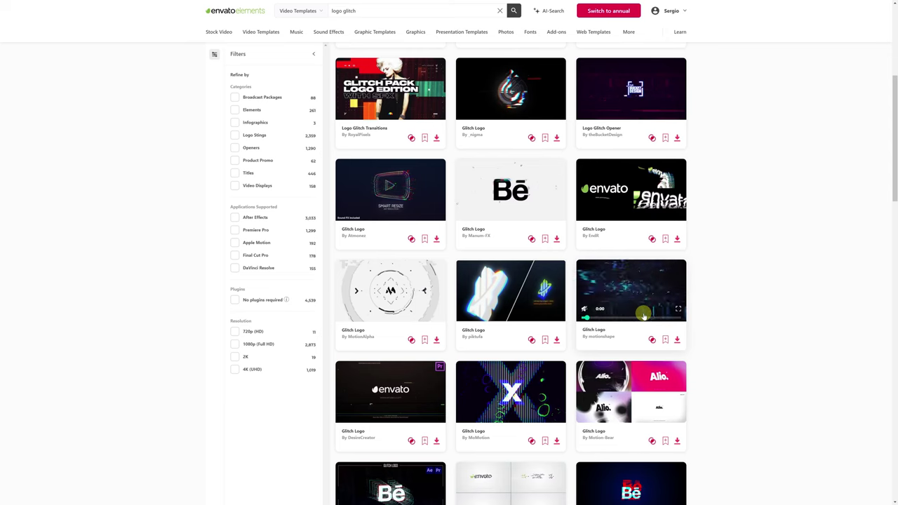
click(631, 291)
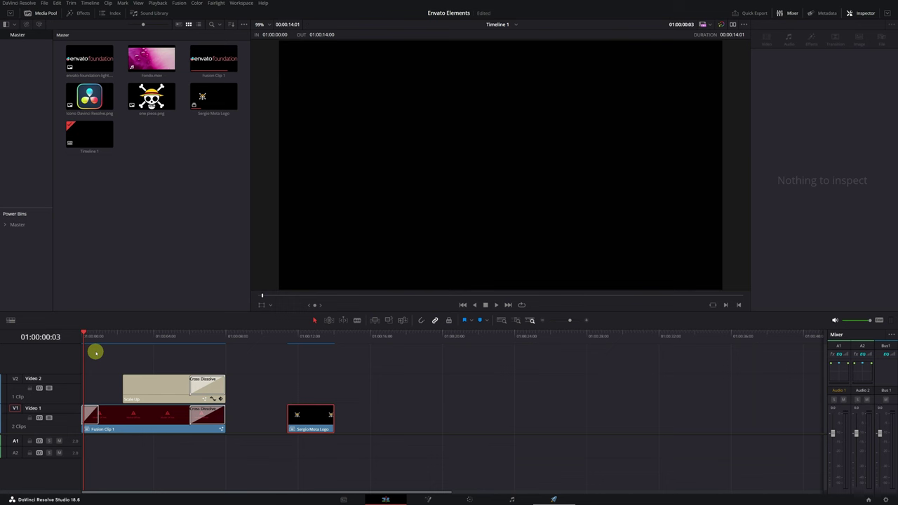
Play the logo intro, stop around two seconds, and select Fusion Clip 1
key(space)
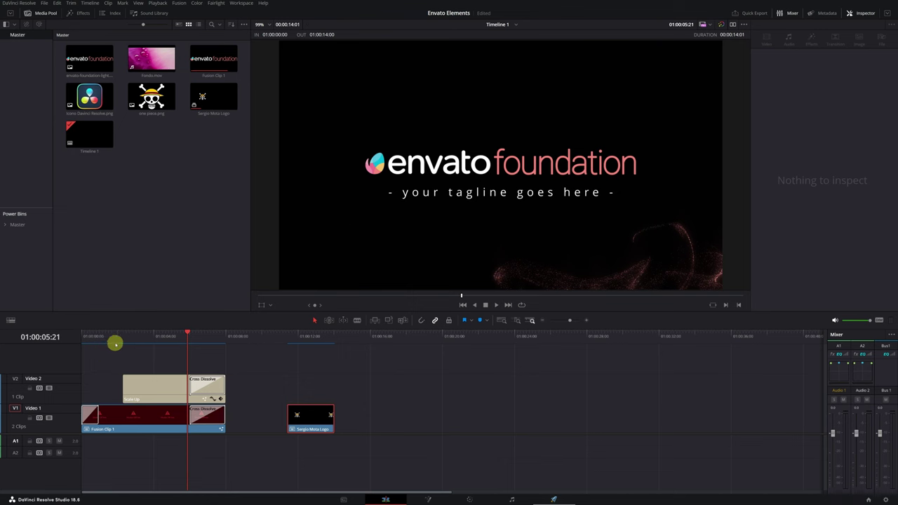
click(117, 338)
click(131, 415)
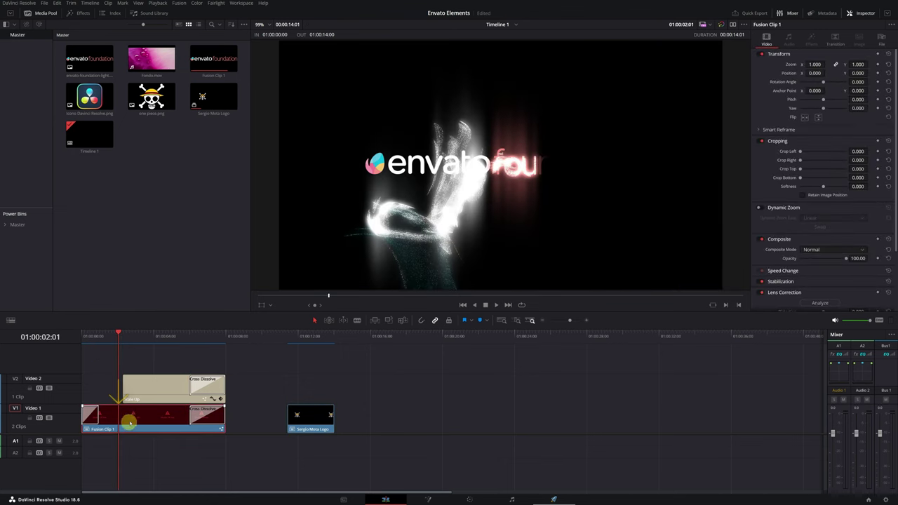
key(Left)
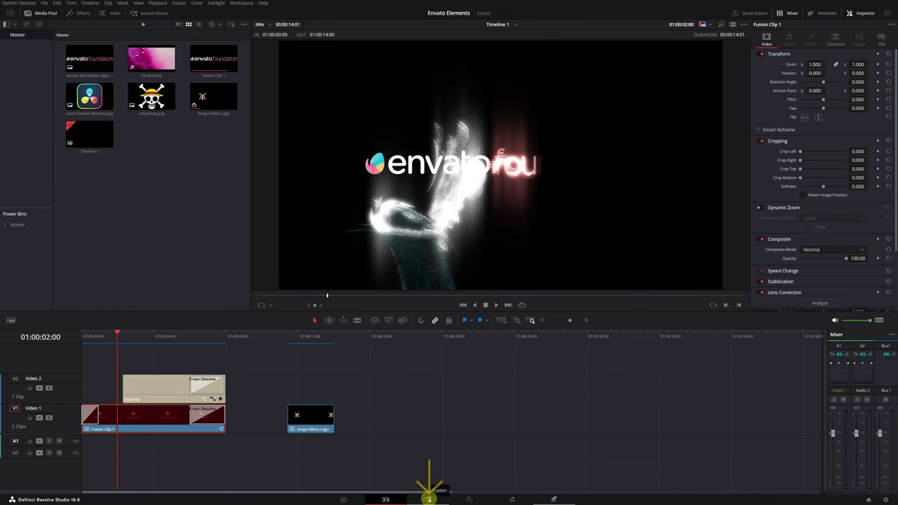
Open the intro's Fusion composition and move the template's Logo node aside
click(429, 498)
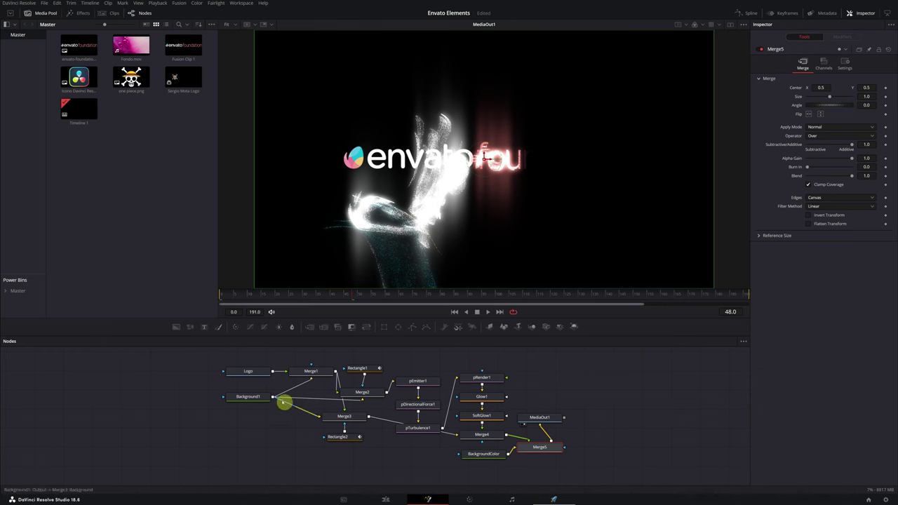
click(249, 372)
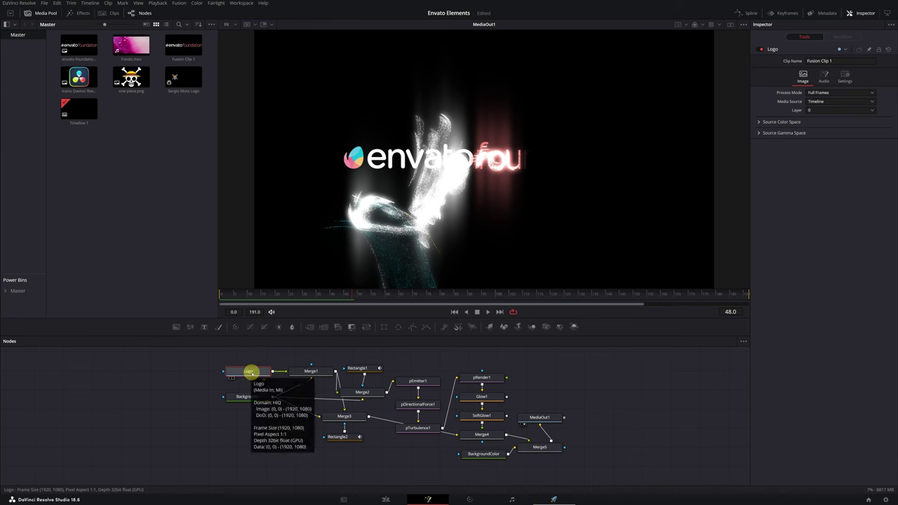
drag(250, 372, 211, 373)
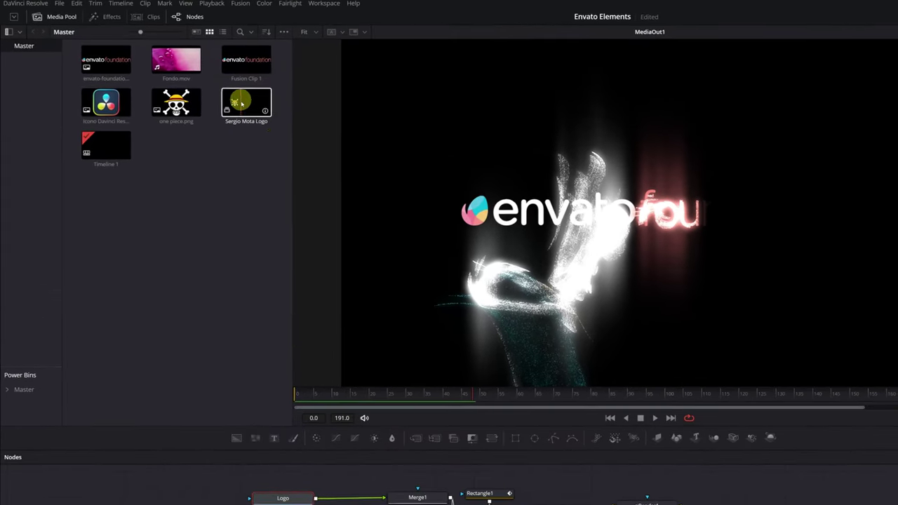
Add the Sergio Mota Logo image as MediaIn1 and wire it into Merge1 in Logo's place
drag(246, 103, 195, 504)
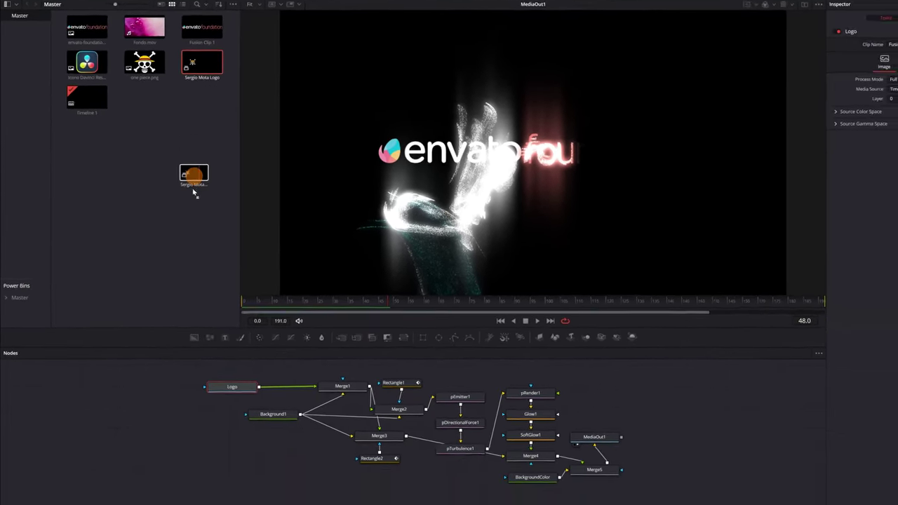
drag(177, 356, 179, 354)
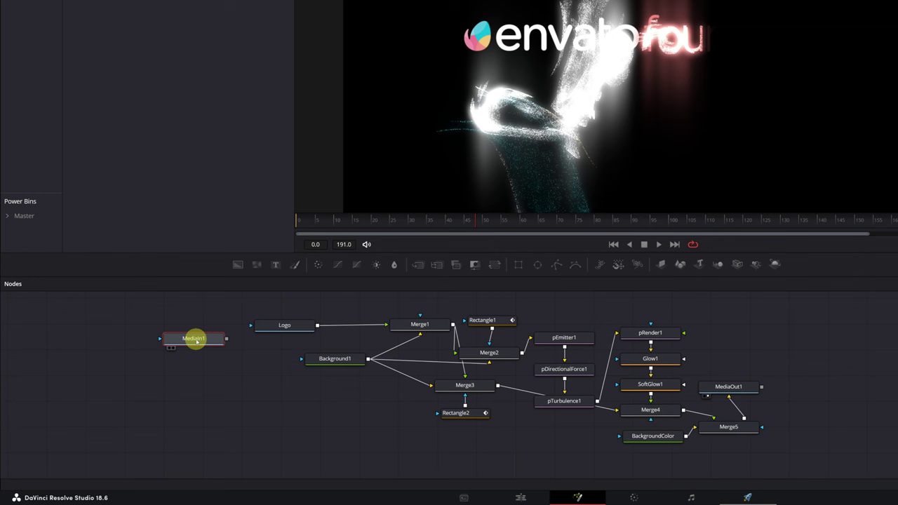
click(196, 342)
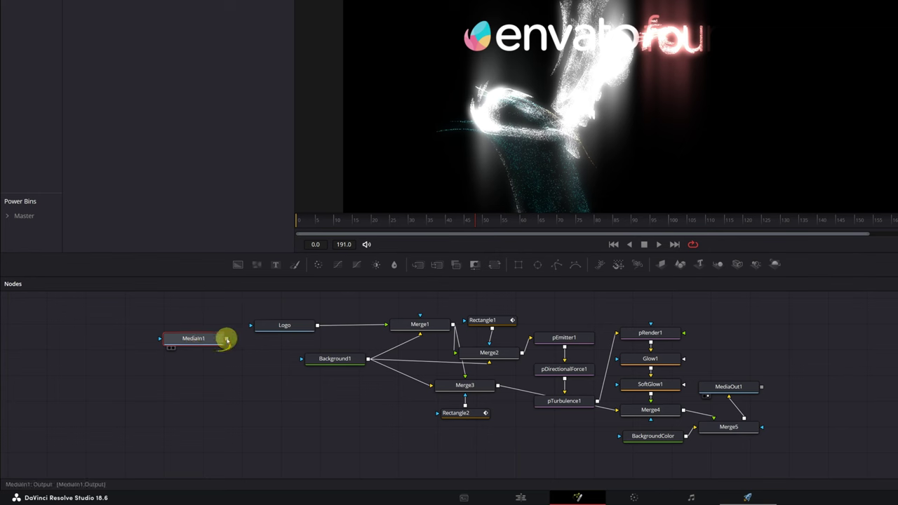
drag(233, 341, 380, 316)
drag(296, 321, 108, 322)
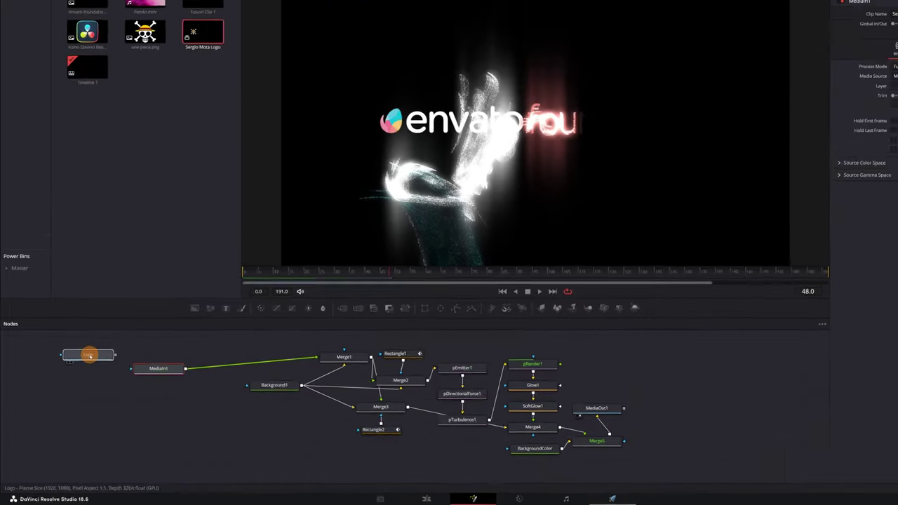
drag(155, 368, 237, 360)
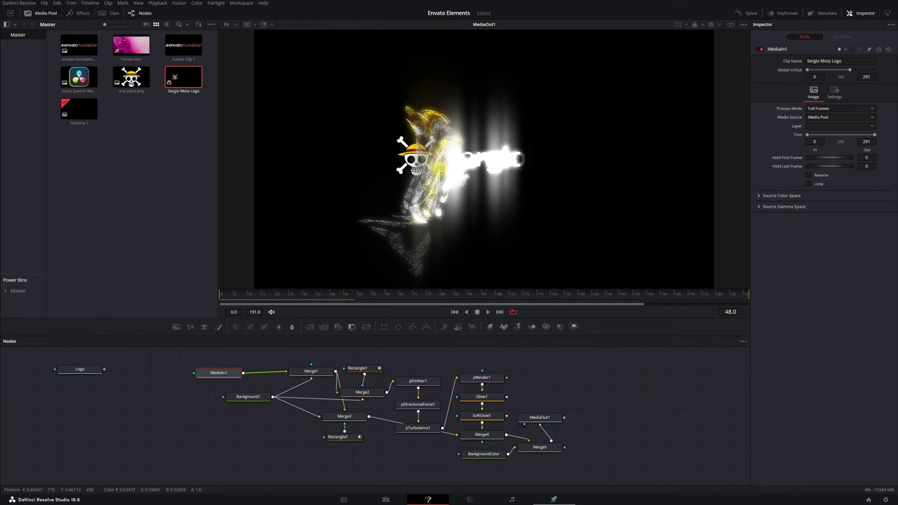
Return to the Edit page and play the intro from the beginning
click(385, 499)
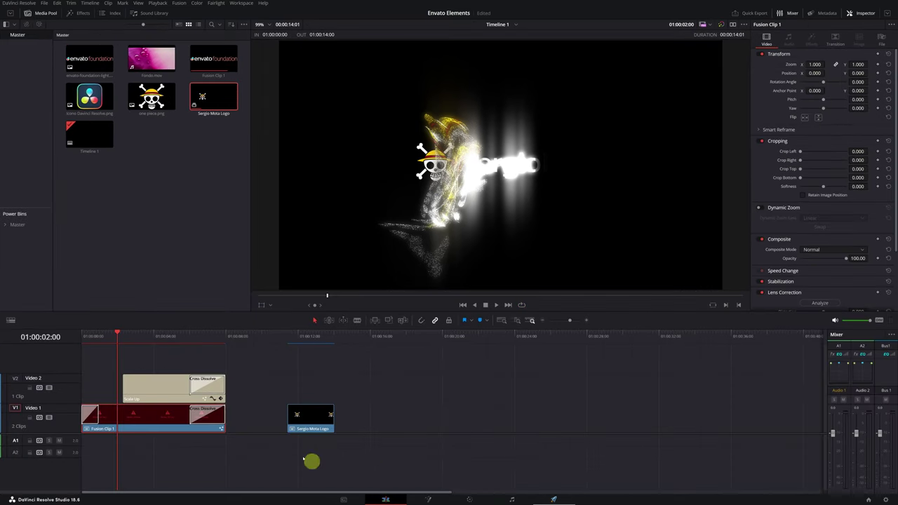
drag(100, 336, 80, 335)
key(space)
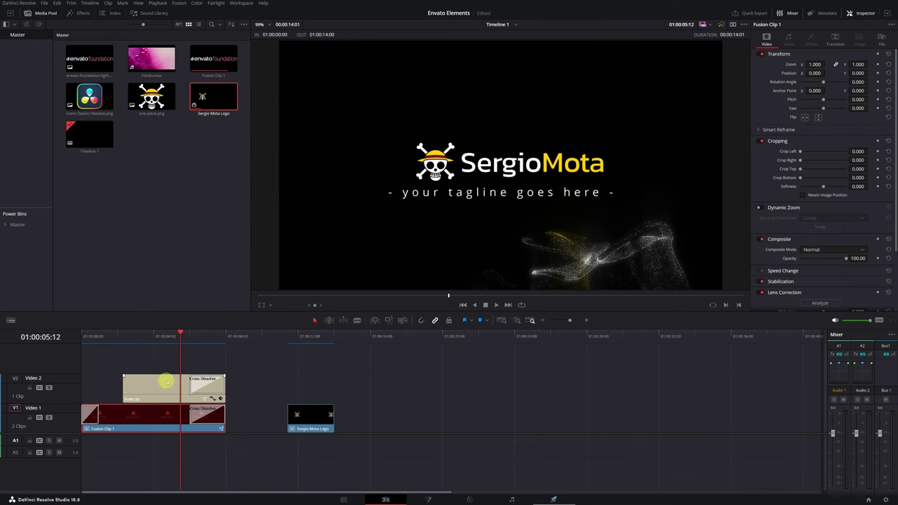
Change the Scale Up title's tagline to 'Davinci Resolve' and replay the intro
click(169, 384)
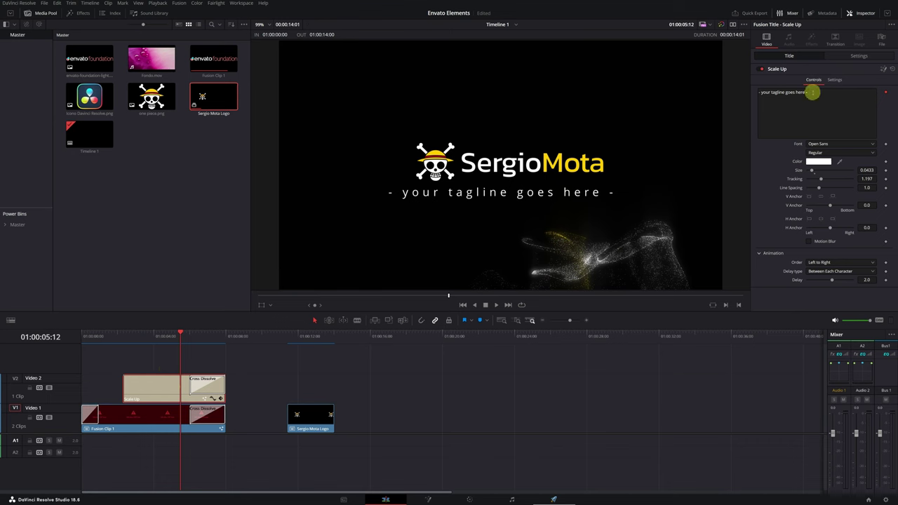
drag(808, 92, 754, 92)
text(Davinci)
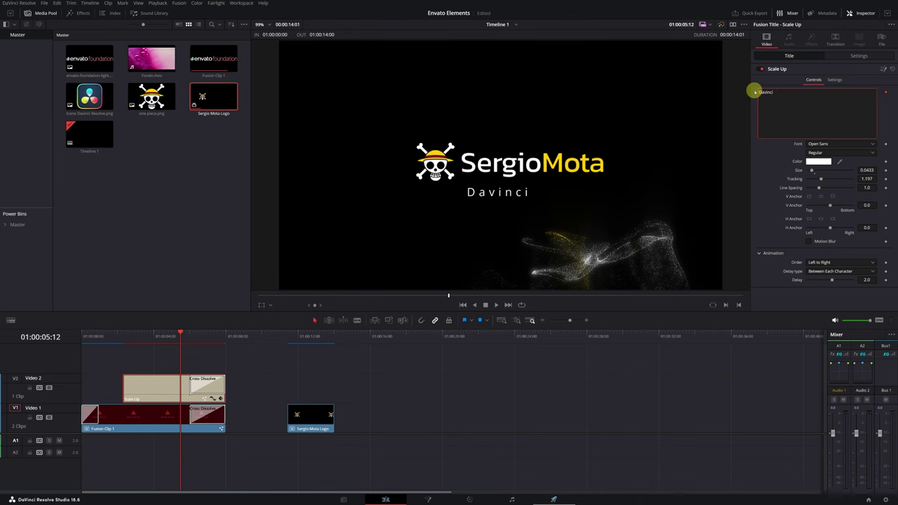
text( Resolve)
click(84, 337)
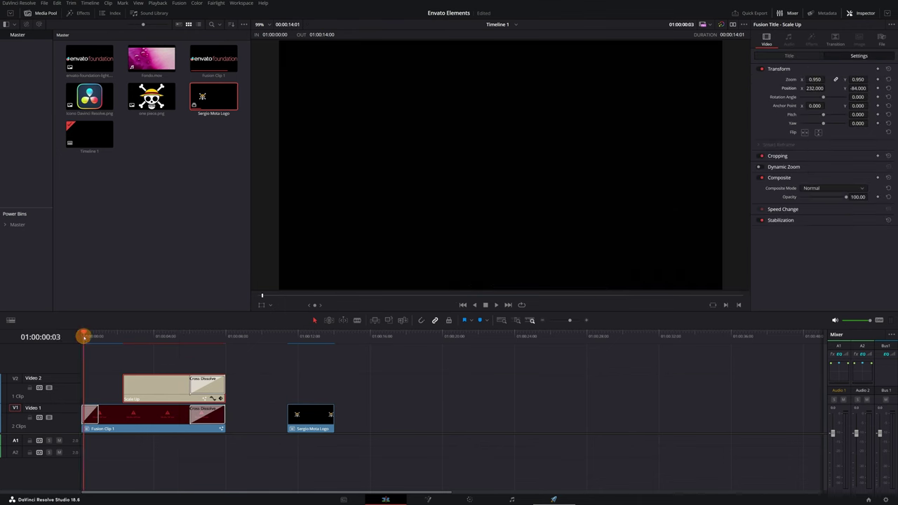
key(space)
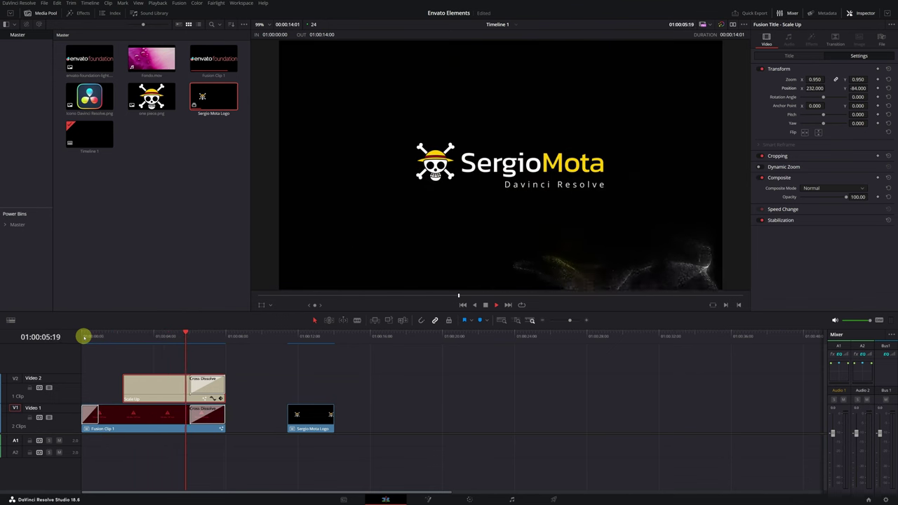
At frame 51, set pDirectionalForce1's Direction to 0 and preview the particles near frame 93
key(shift+5)
drag(279, 298, 395, 294)
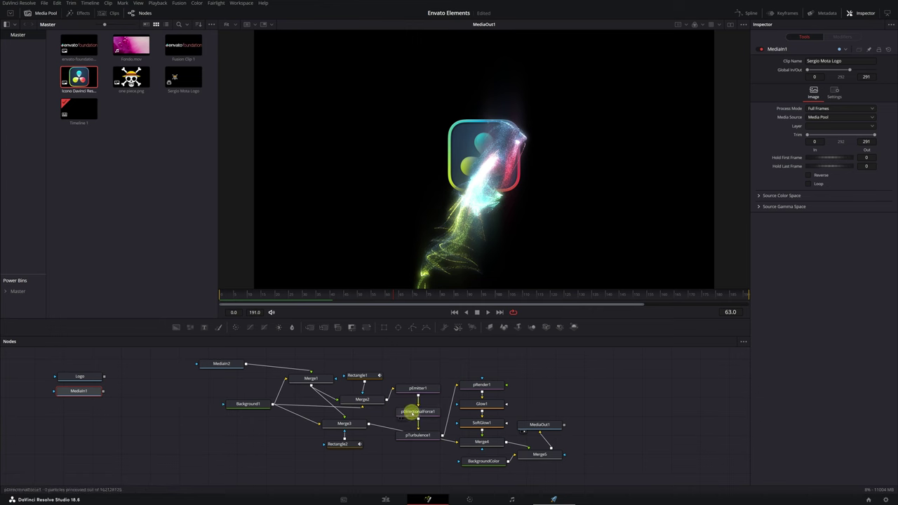
click(412, 414)
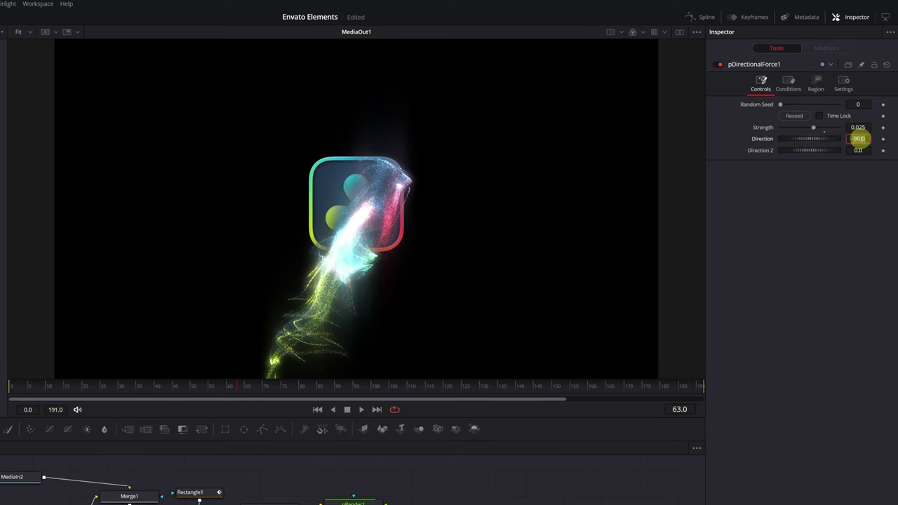
click(858, 138)
key(Tab)
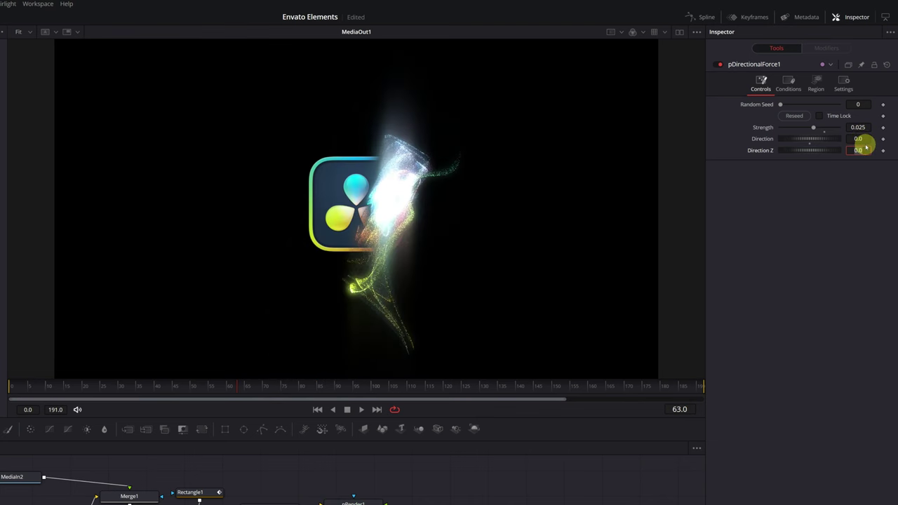
drag(255, 385, 352, 384)
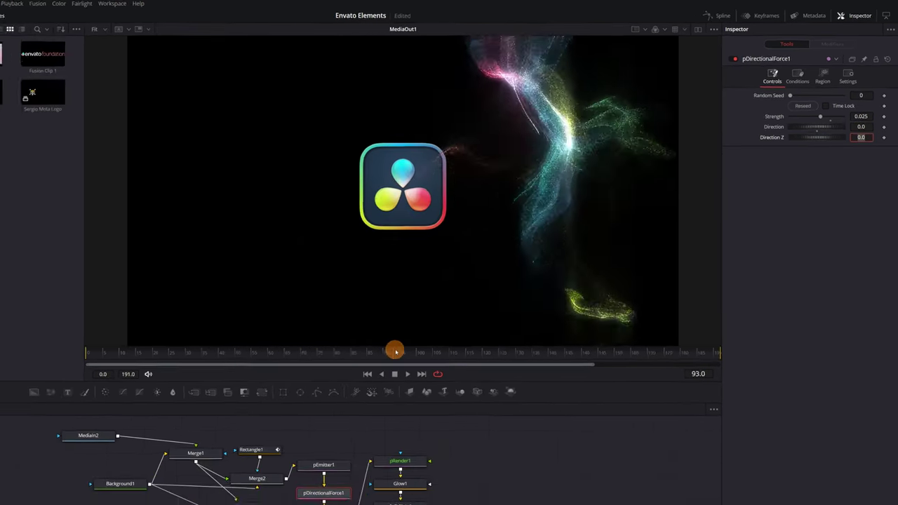
drag(395, 351, 393, 351)
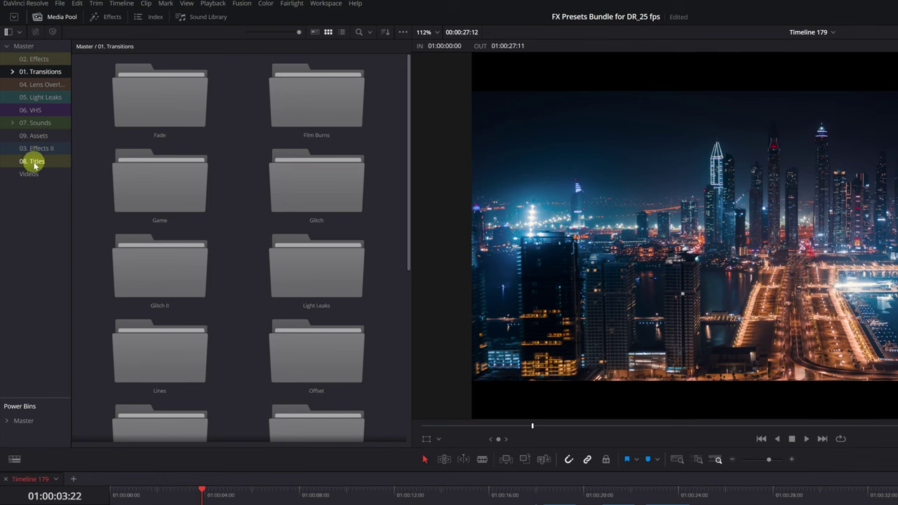
Expand 01. Transitions, browse Zoom and Film Burns, then list the Light Leaks presets LI 01–LI 10
click(12, 73)
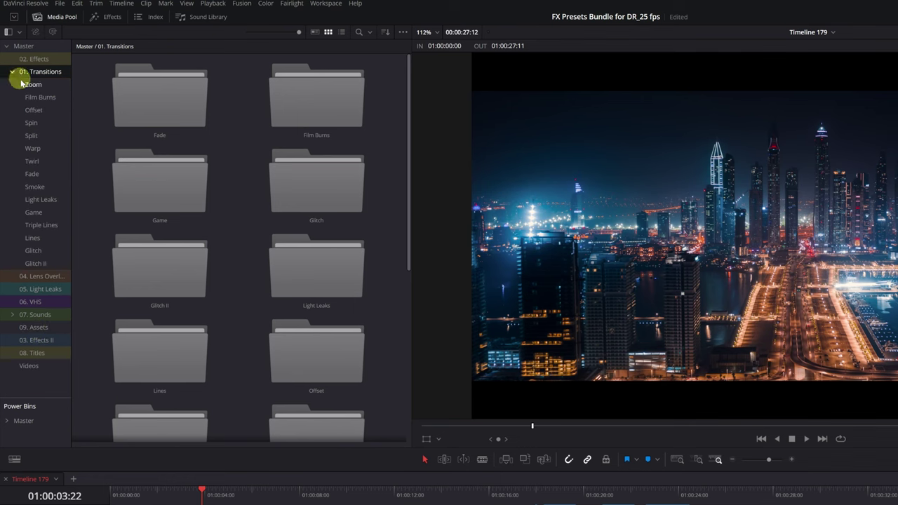
click(33, 86)
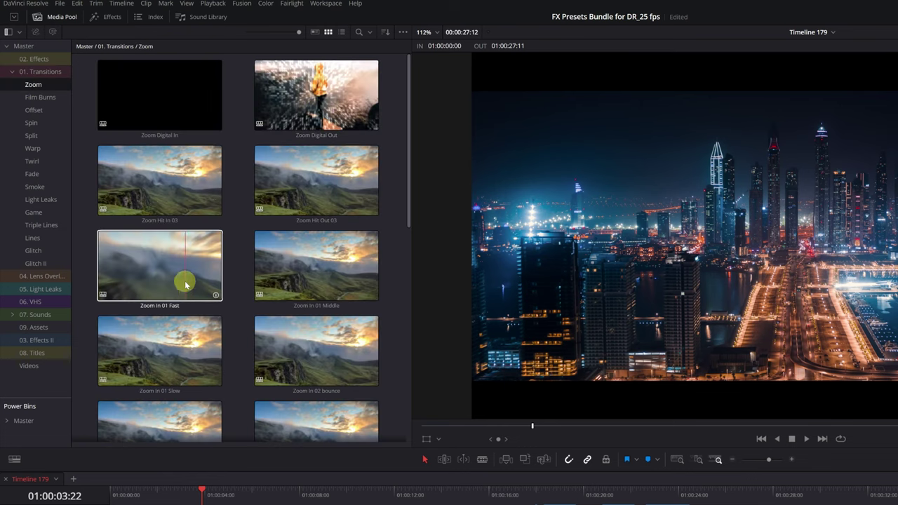
click(32, 97)
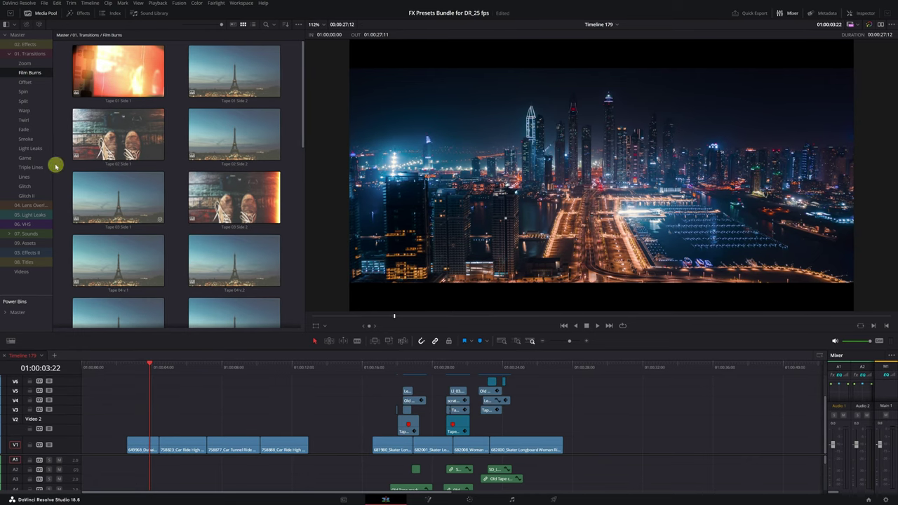
click(30, 149)
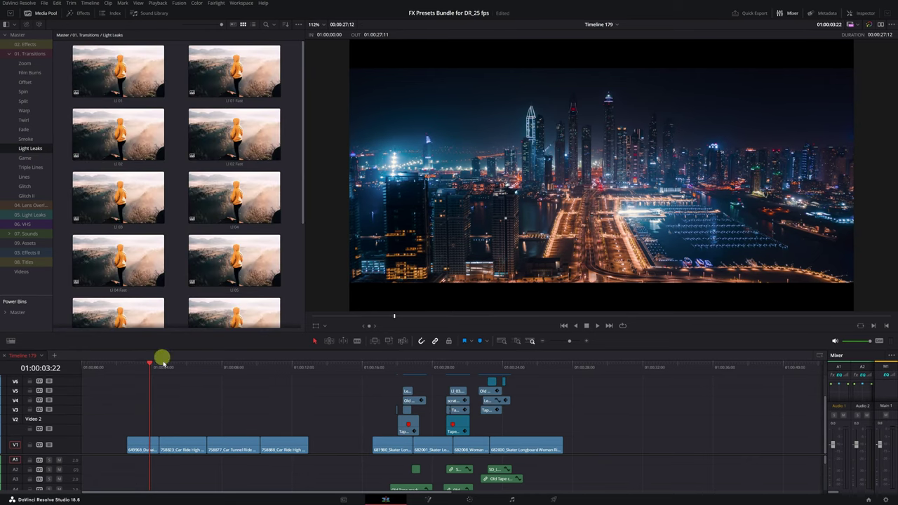
mouse_move(144, 364)
mouse_down()
mouse_move(166, 367)
mouse_move(155, 369)
mouse_up()
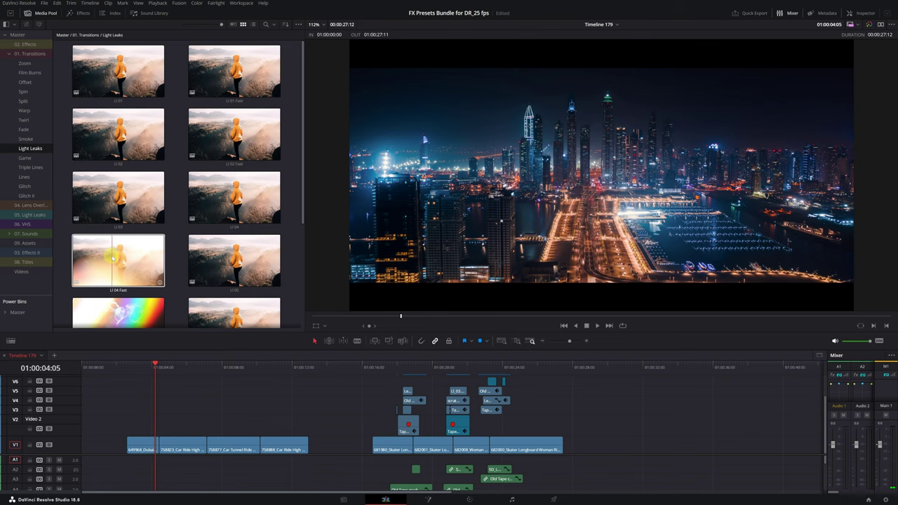
scroll(180, 253, down, 3)
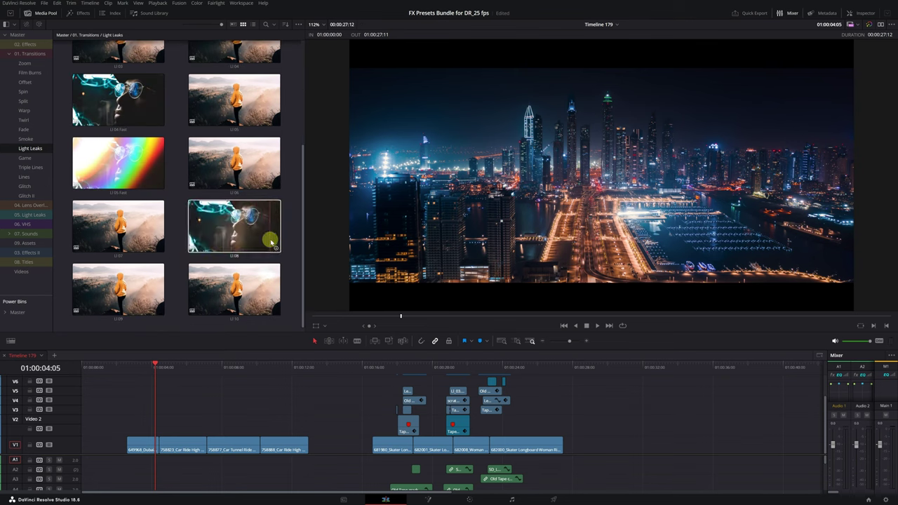
Place the LI 08 light leak on track V2 at the playhead
click(239, 239)
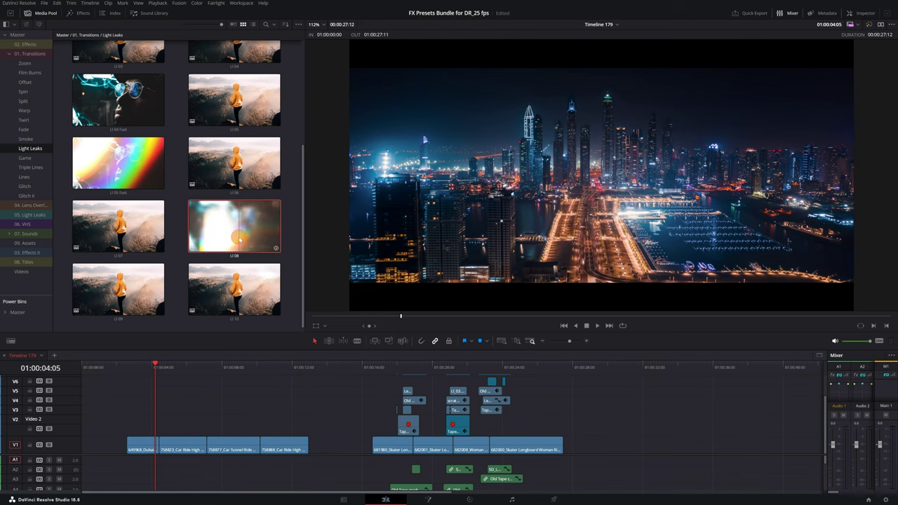
drag(240, 239, 156, 431)
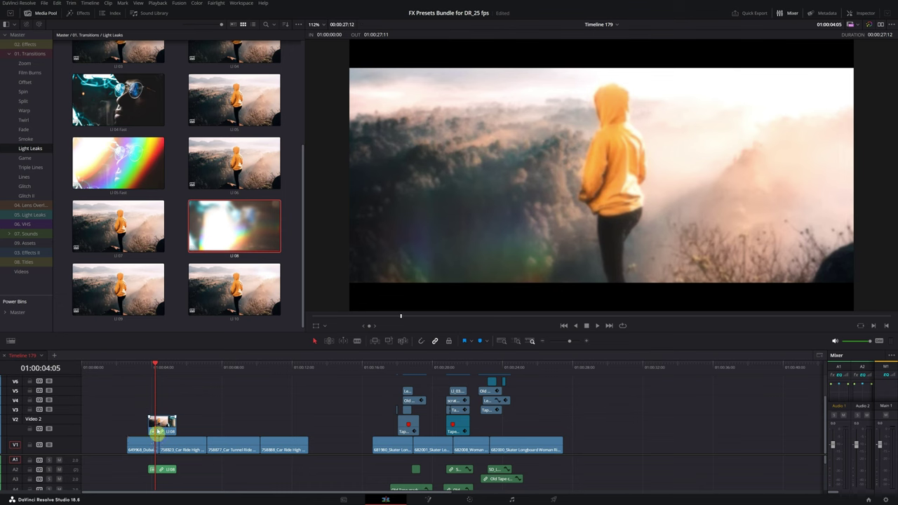
drag(158, 431, 158, 423)
Decompose LI 08 into its layered clips and delete the leftover orange clip on V2
right_click(160, 423)
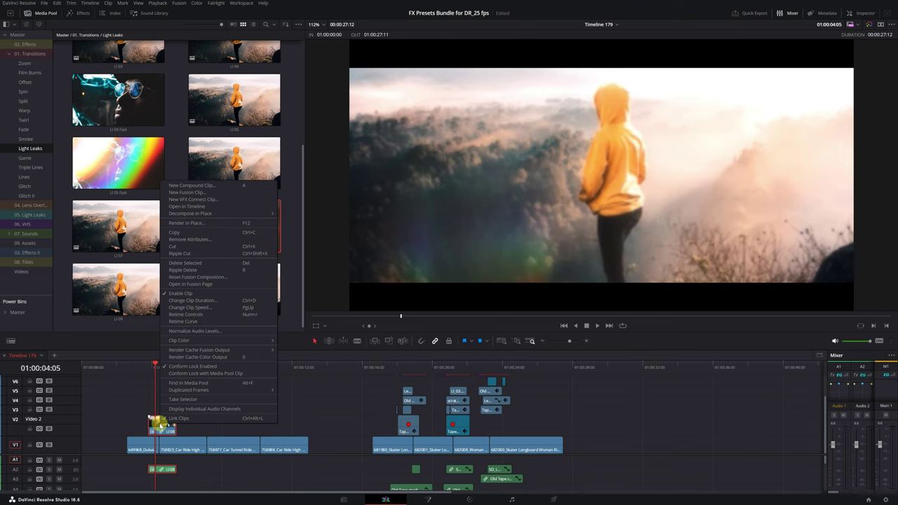
mouse_move(213, 216)
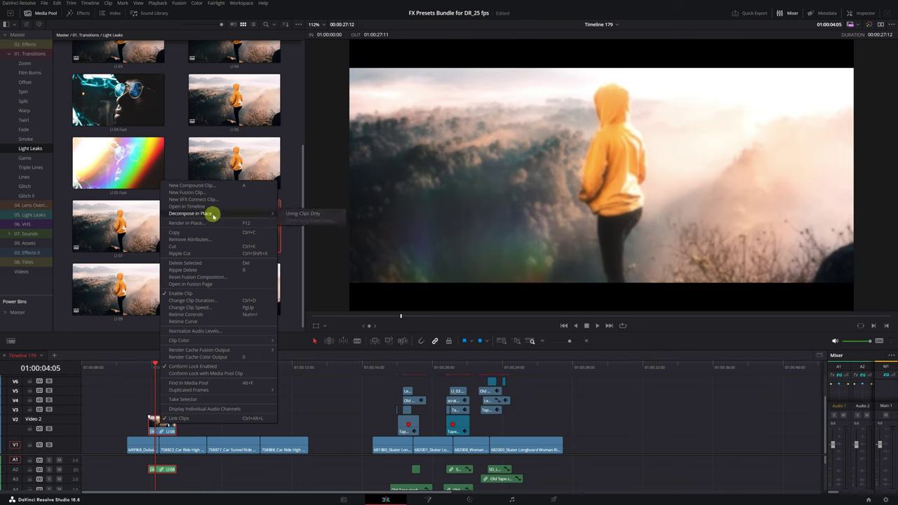
click(297, 215)
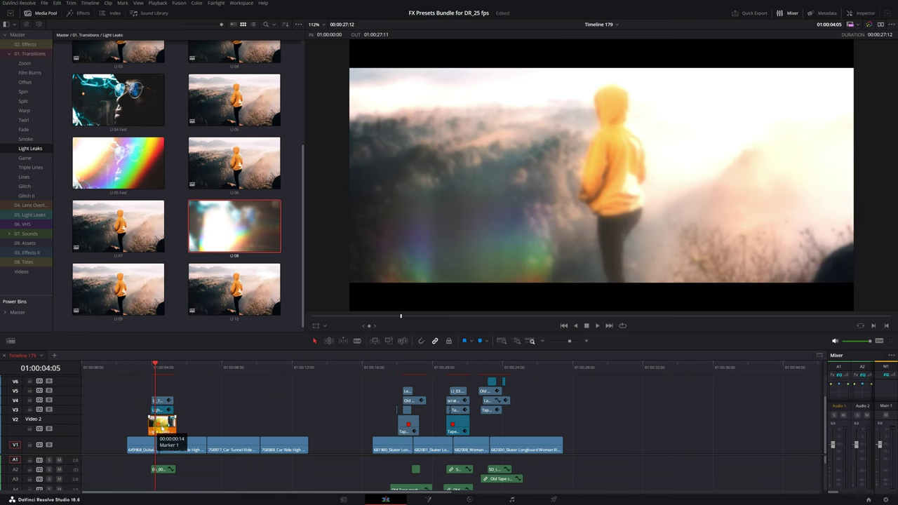
click(162, 425)
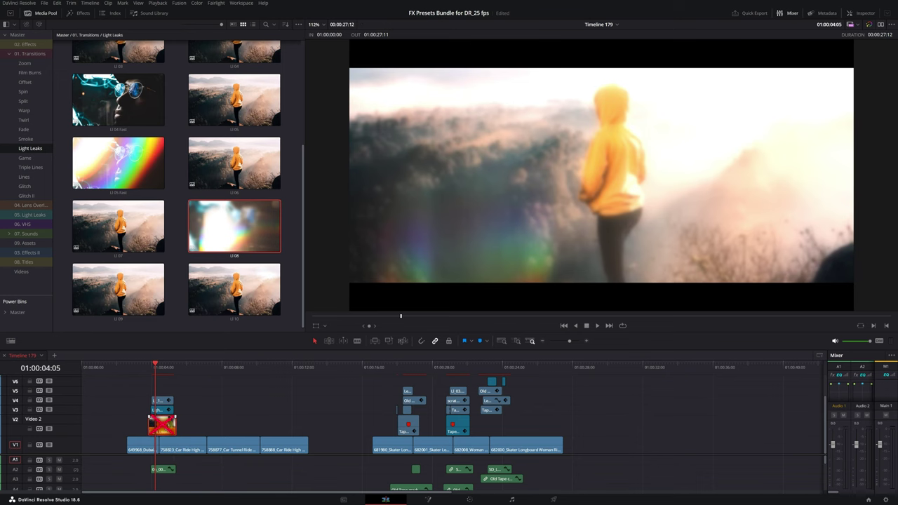
key(Delete)
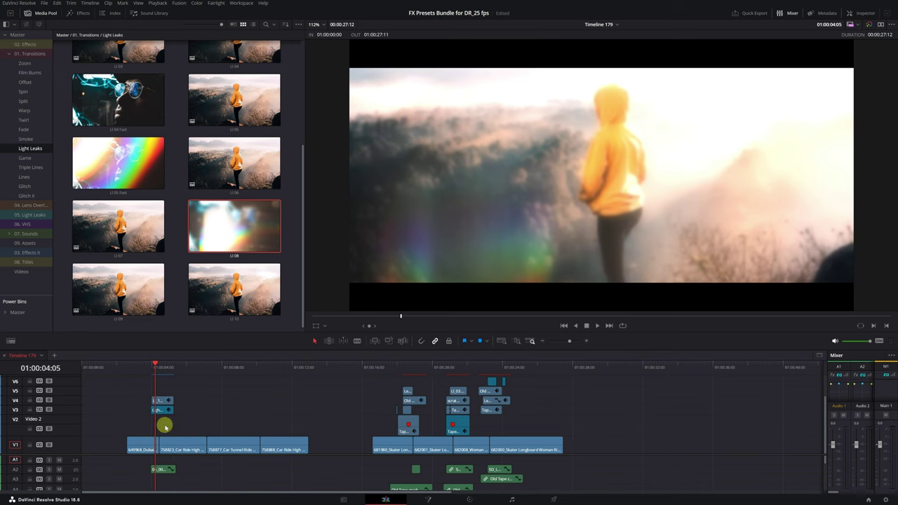
Play the edit from 01:00:03:19, then preview the car-shot cut near 01:00:09:21
click(148, 369)
key(space)
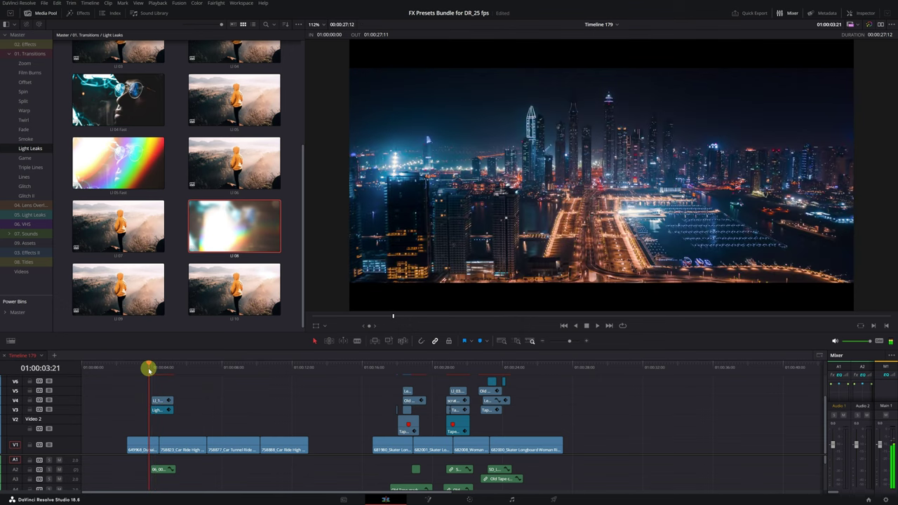
key(ctrl+equal)
key(ctrl+equal)
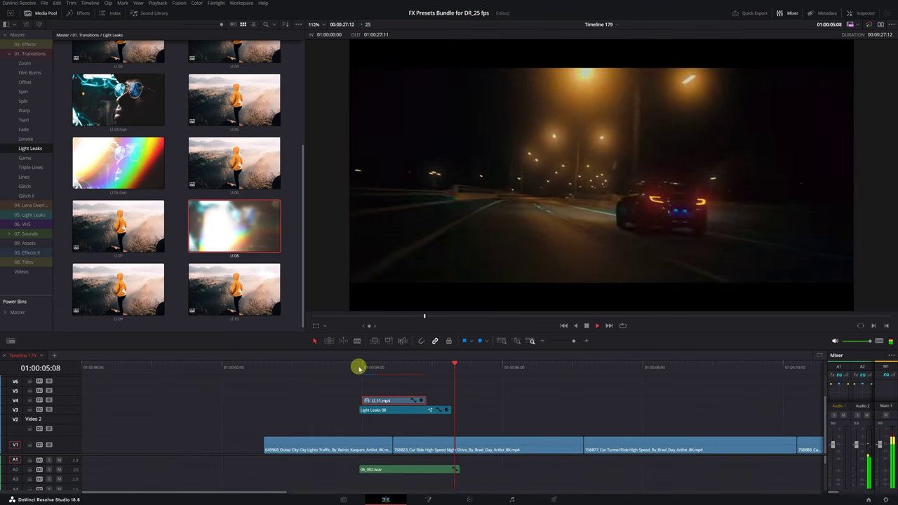
key(space)
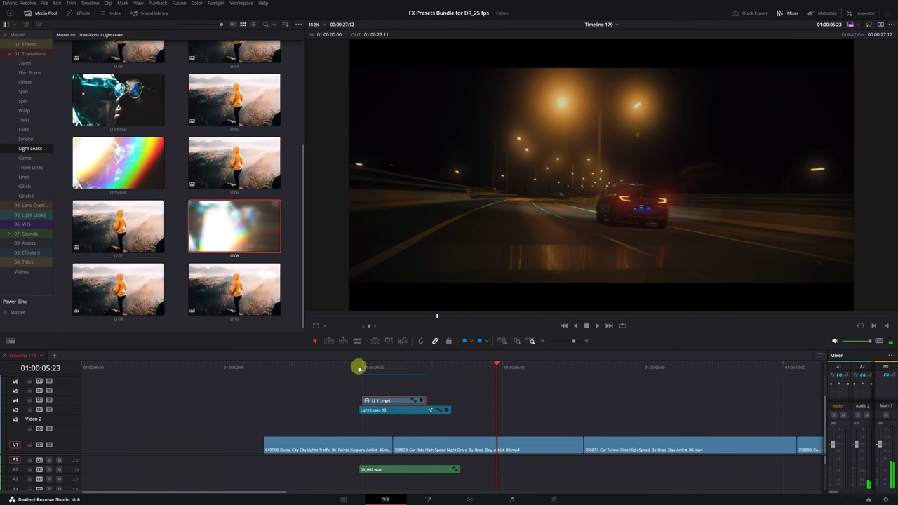
key(ctrl+minus)
click(424, 371)
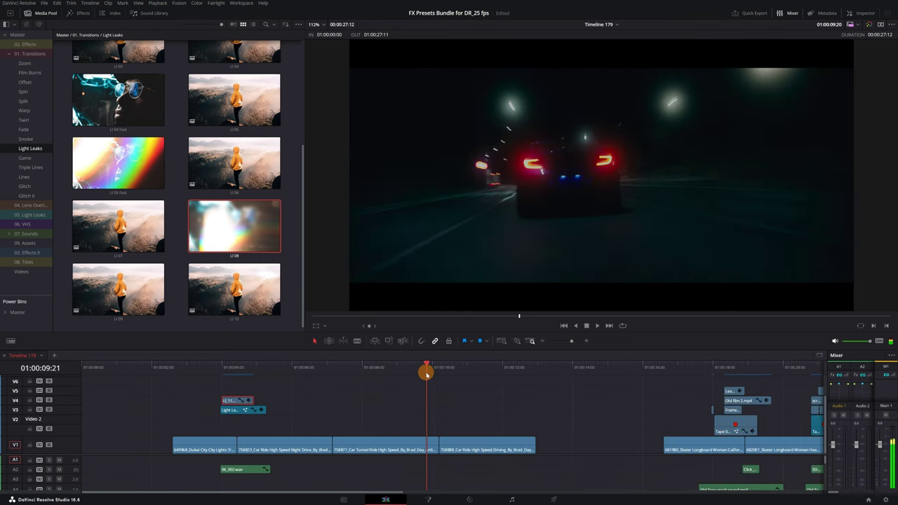
drag(425, 373, 450, 380)
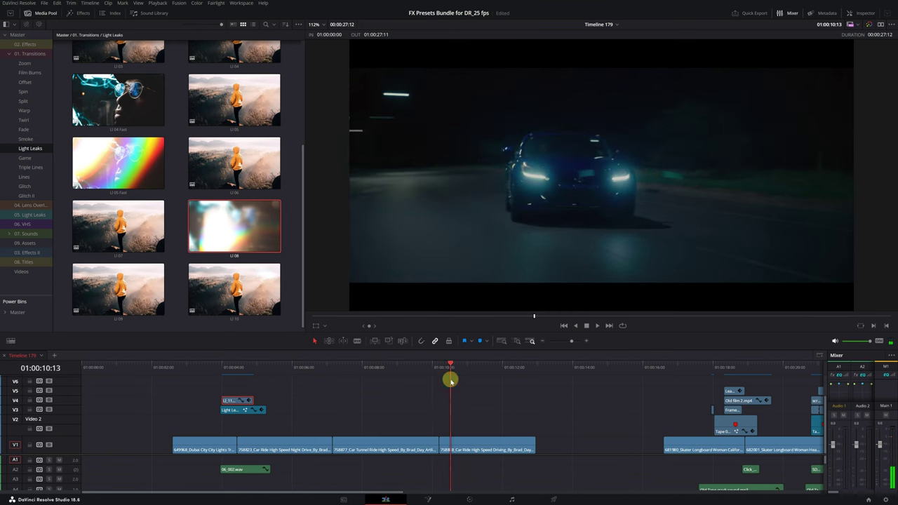
Drop LI 07 over the cut near 01:00:10, preview it, and select its linked clips
drag(118, 226, 451, 429)
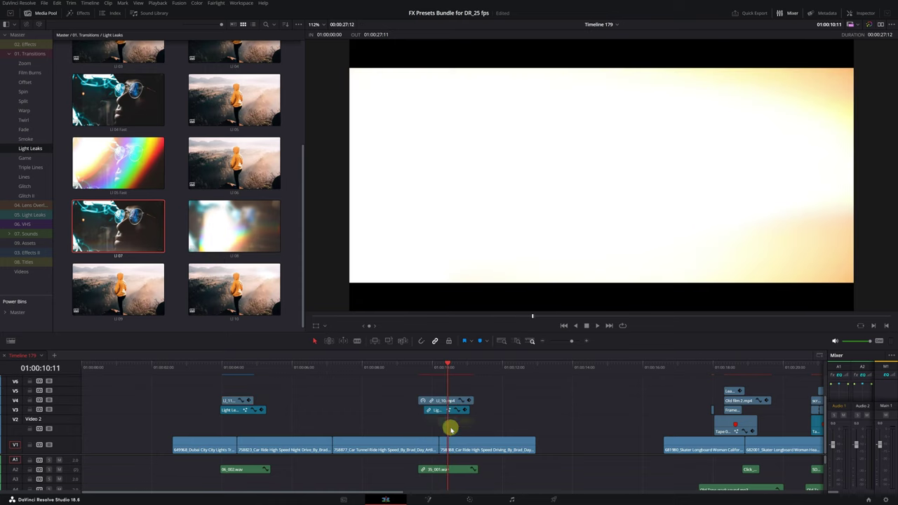
click(415, 368)
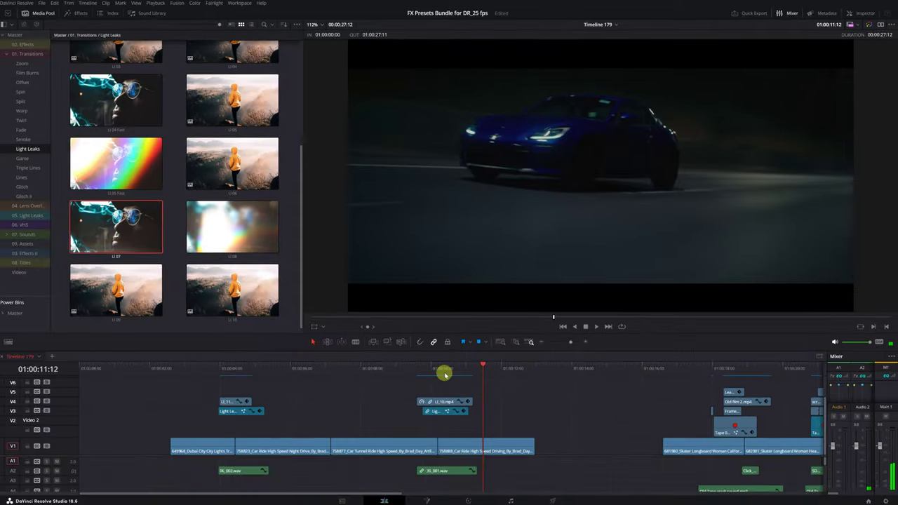
drag(407, 404, 421, 407)
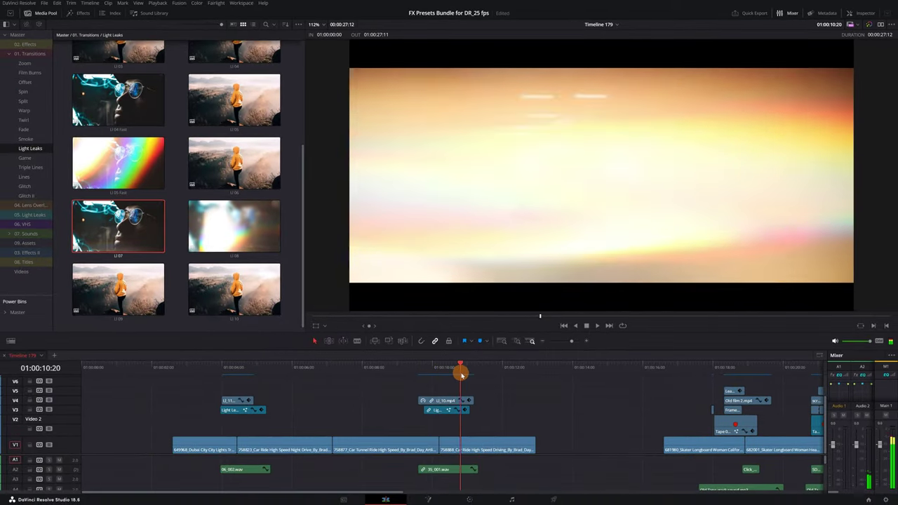
drag(460, 374, 470, 376)
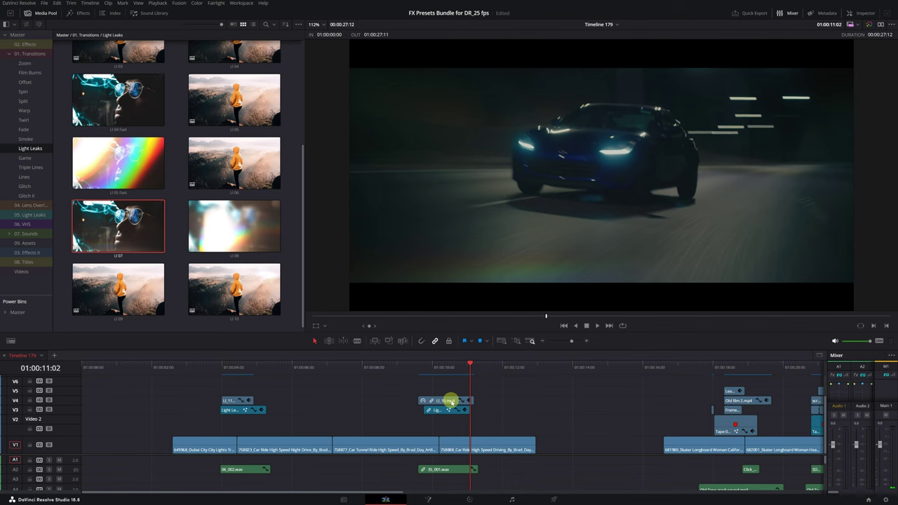
click(451, 402)
On the Color page, rotate the leak's orange hues to blue with Hue Vs Hue (about 176.55)
click(470, 499)
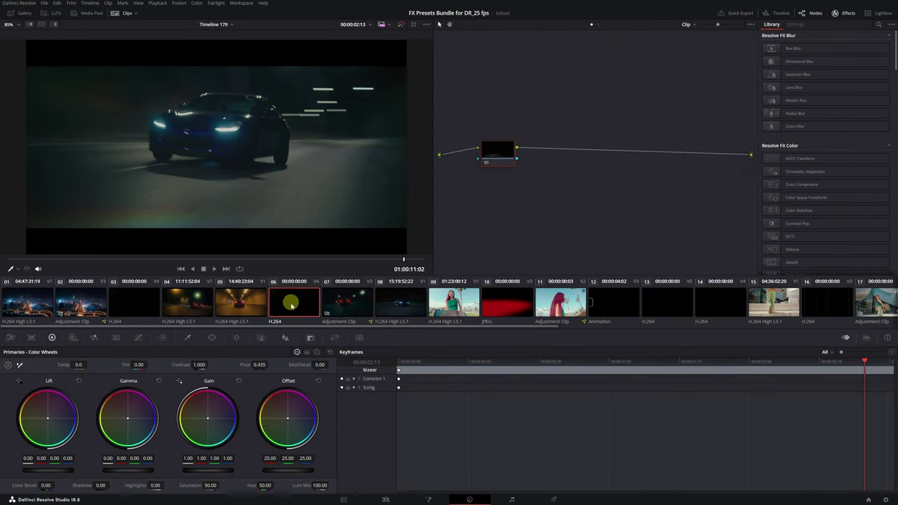
click(271, 261)
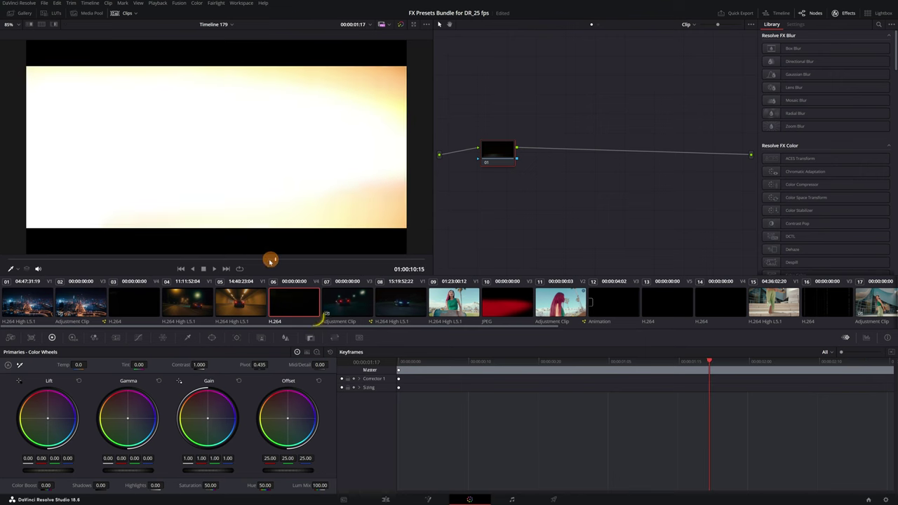
drag(271, 260, 329, 259)
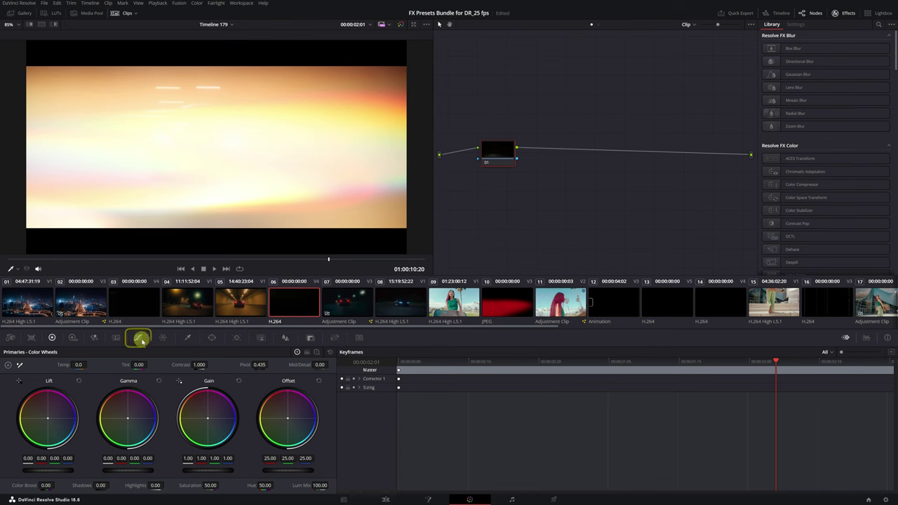
click(141, 339)
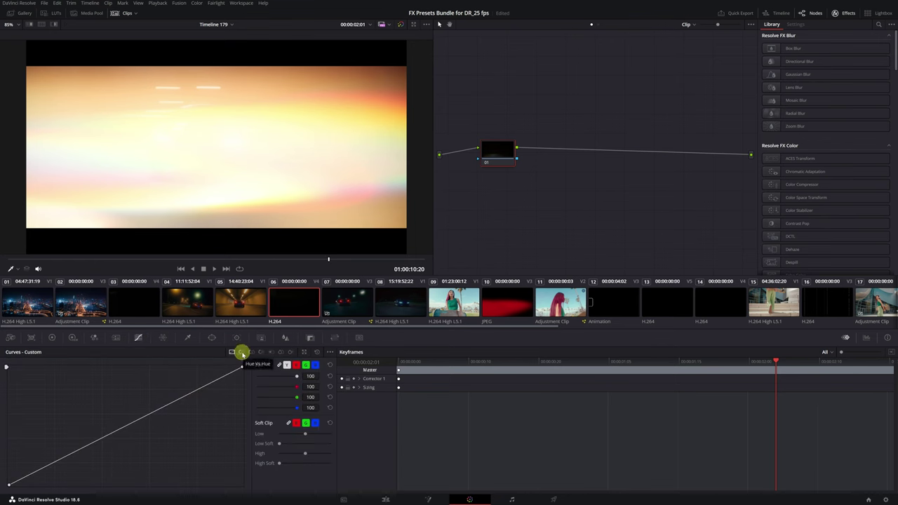
click(241, 352)
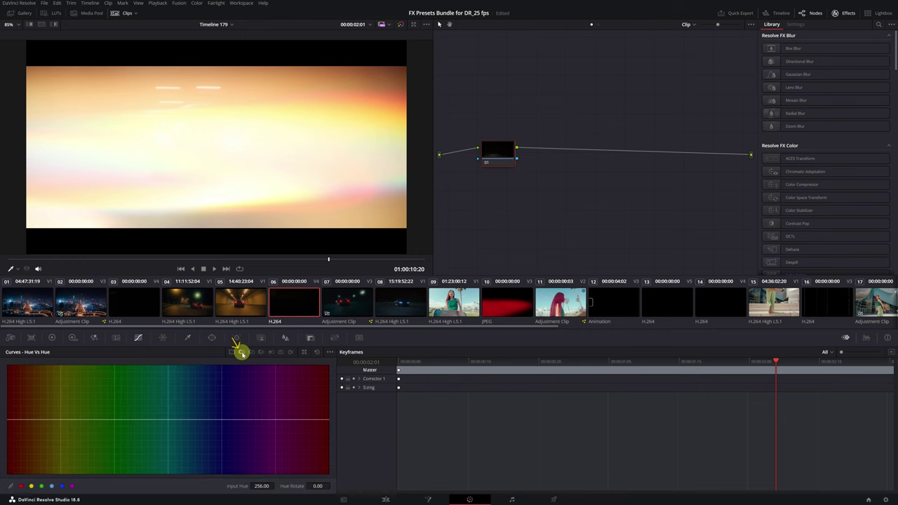
drag(86, 419, 64, 355)
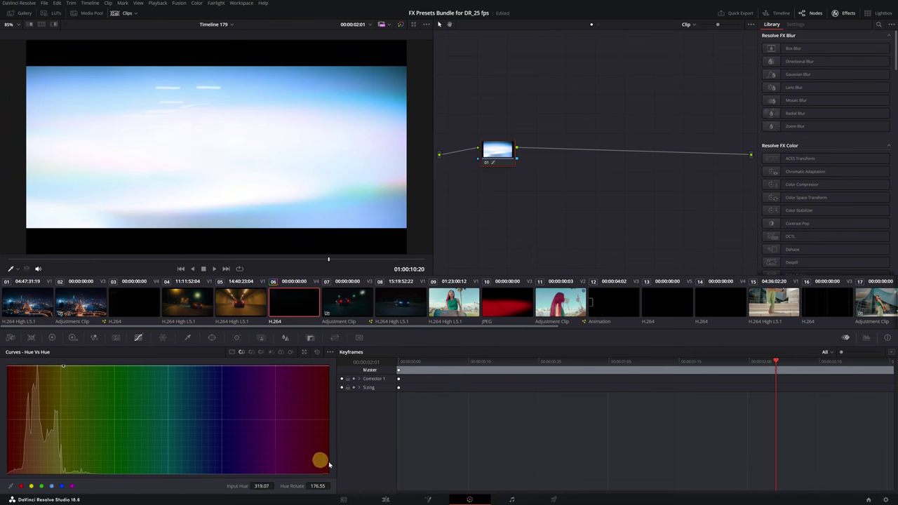
click(386, 498)
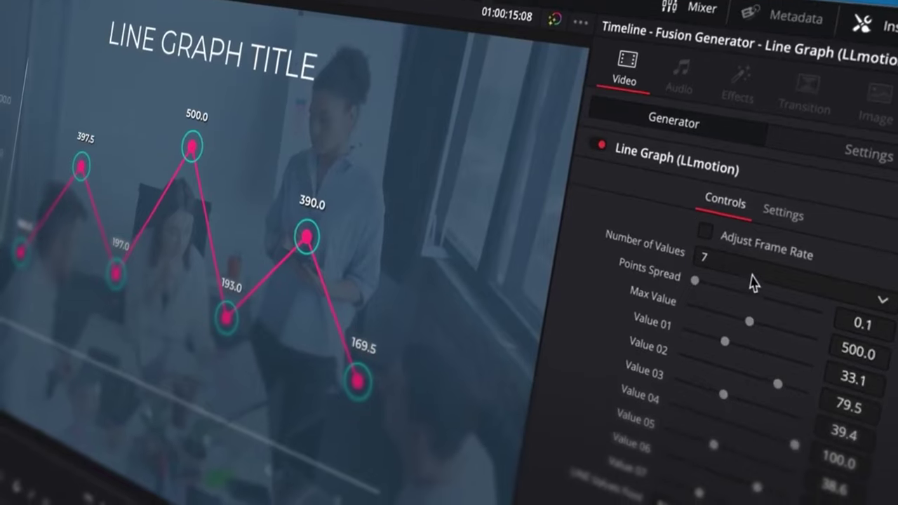
Expand Text Setting for the 3D Travel Map and set the Line Graph to 3 values
click(722, 245)
click(699, 271)
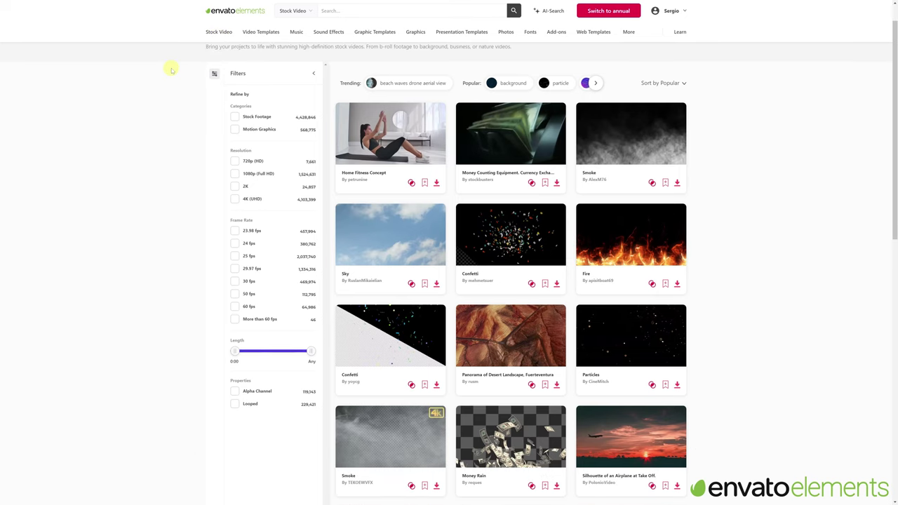
Browse the Envato Elements Music, Sound Effects and Fonts catalogues and scroll the listings
scroll(170, 66, down, 1)
click(296, 32)
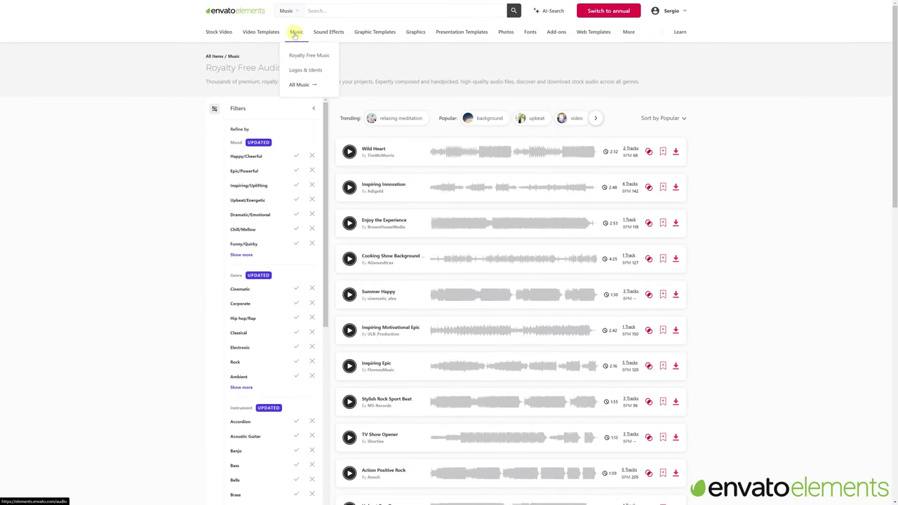
click(327, 33)
click(529, 33)
scroll(529, 46, down, 3)
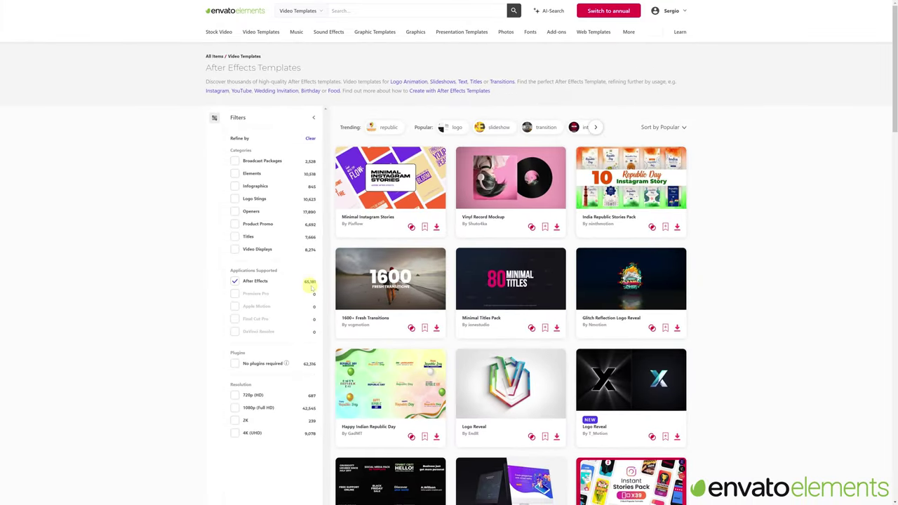
drag(893, 125, 887, 200)
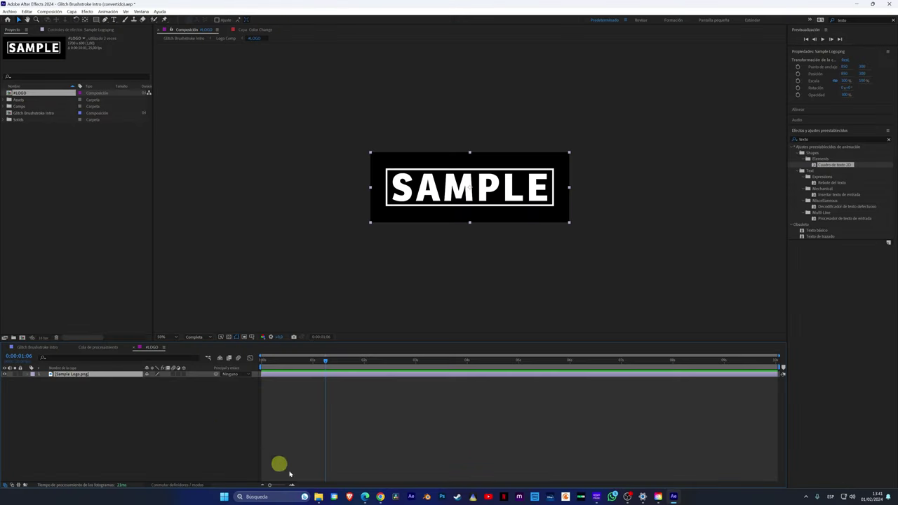
Open File Explorer to the folder holding the downloaded R.png logo
click(319, 496)
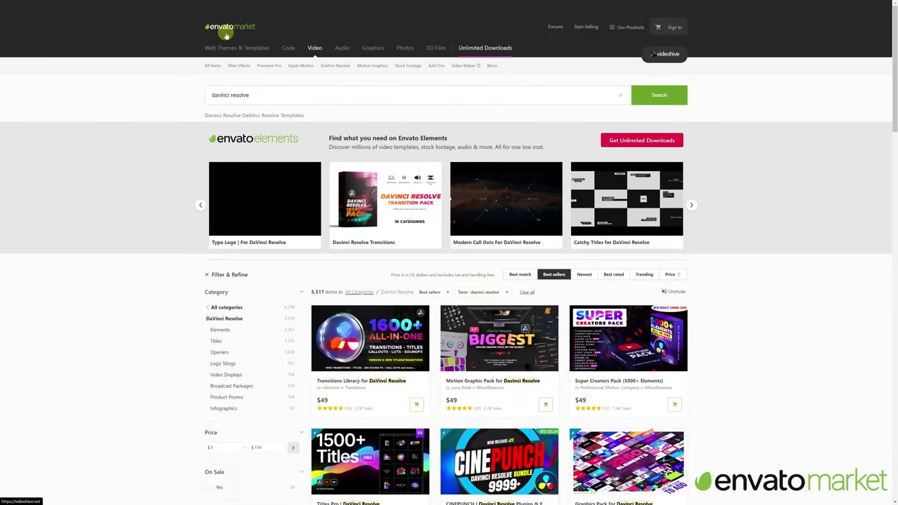
Scroll through the best-selling 'davinci resolve' VideoHive results
scroll(747, 293, down, 2)
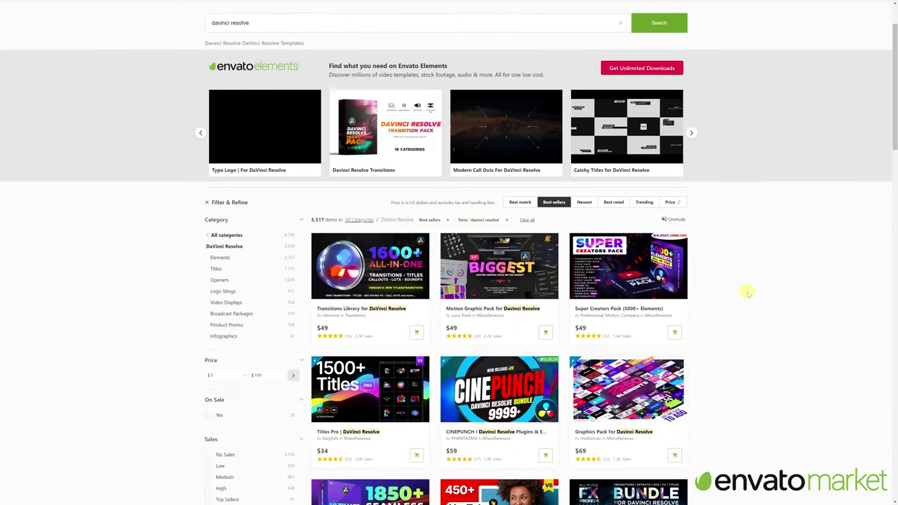
scroll(747, 293, down, 1)
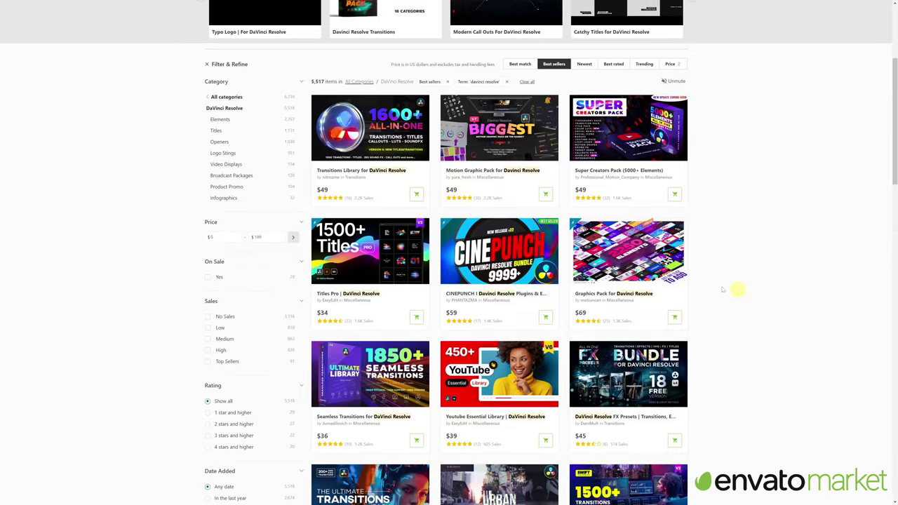
mouse_move(390, 133)
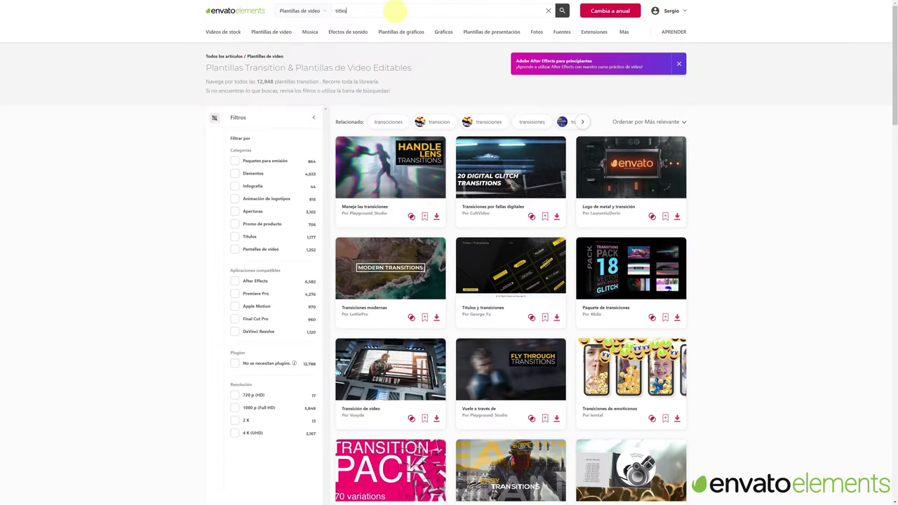
Search for 'titles' templates and preview results while scrolling the list
key(Return)
mouse_move(634, 186)
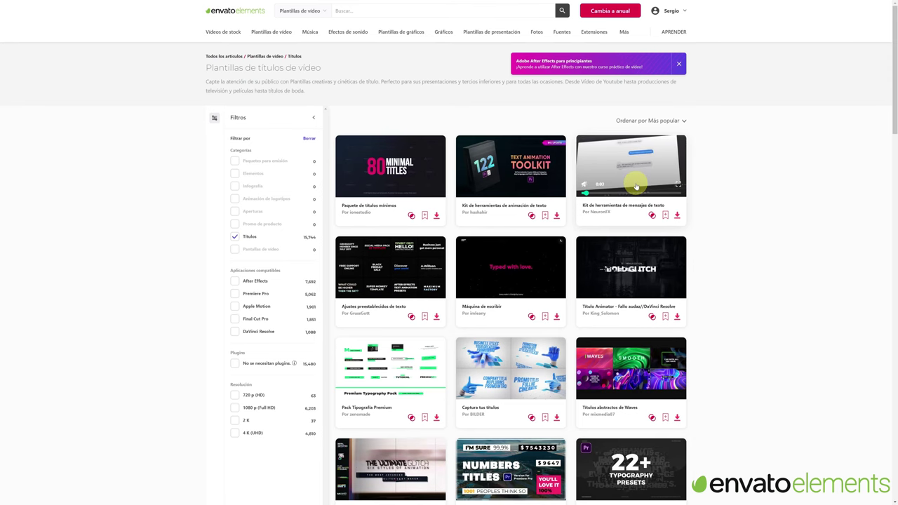
scroll(702, 223, down, 3)
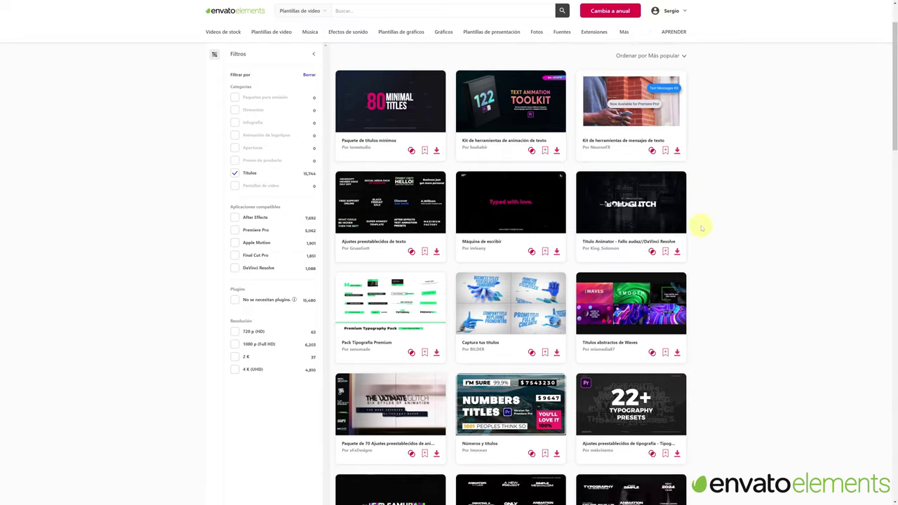
mouse_move(646, 242)
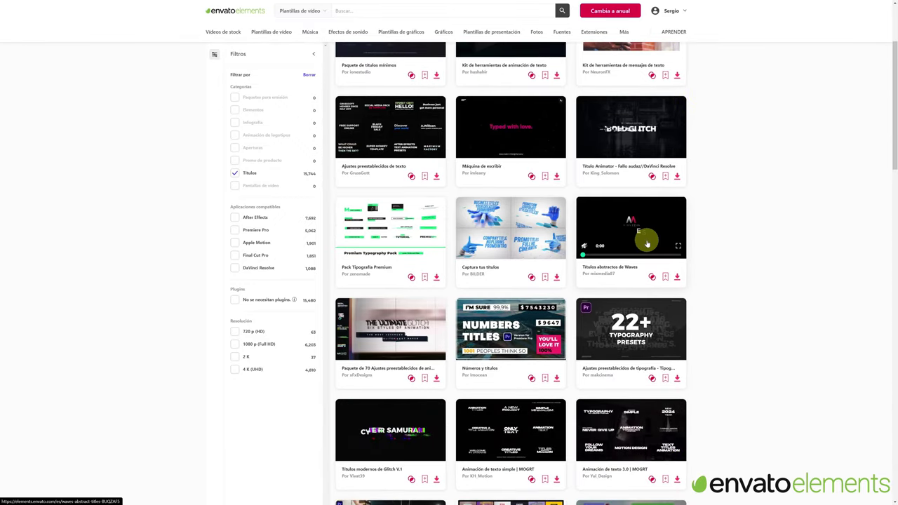